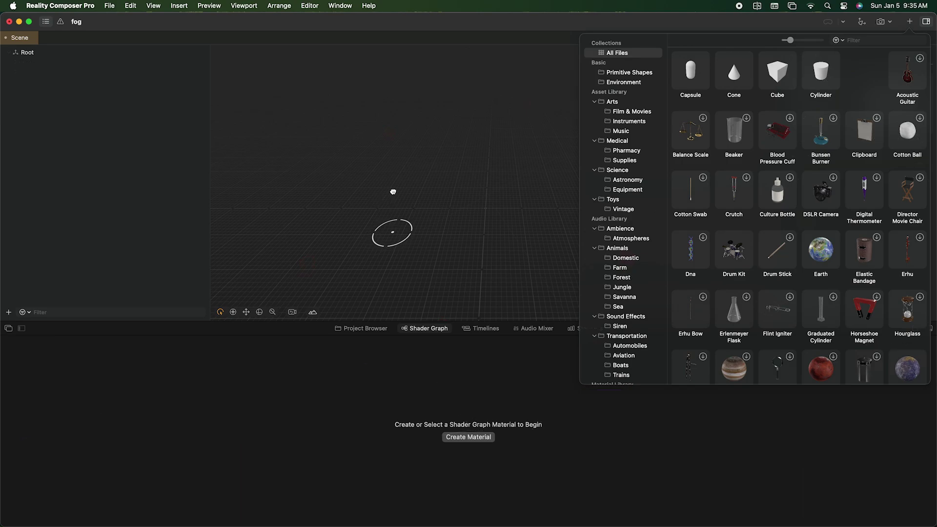
# Add six spheres from the content library, Sphere through Sphere_5, scattered across the grid
pyautogui.doubleClick(864, 71)
pyautogui.moveTo(864, 69); pyautogui.dragTo(445, 133)
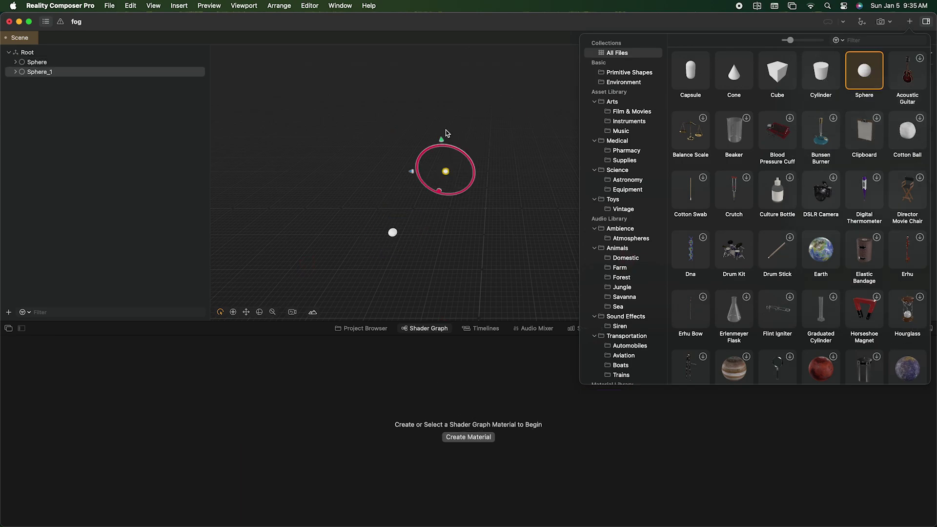
pyautogui.moveTo(865, 70); pyautogui.dragTo(457, 306)
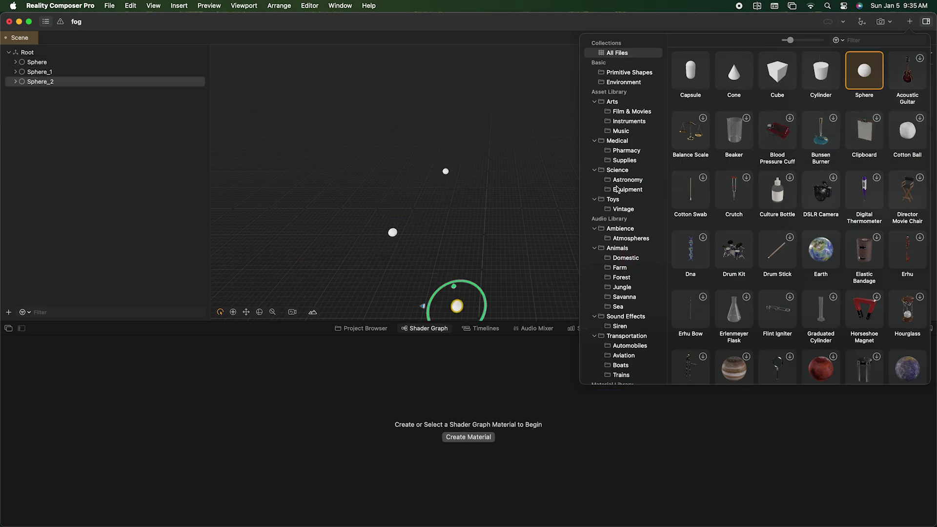
pyautogui.moveTo(864, 70); pyautogui.dragTo(373, 132)
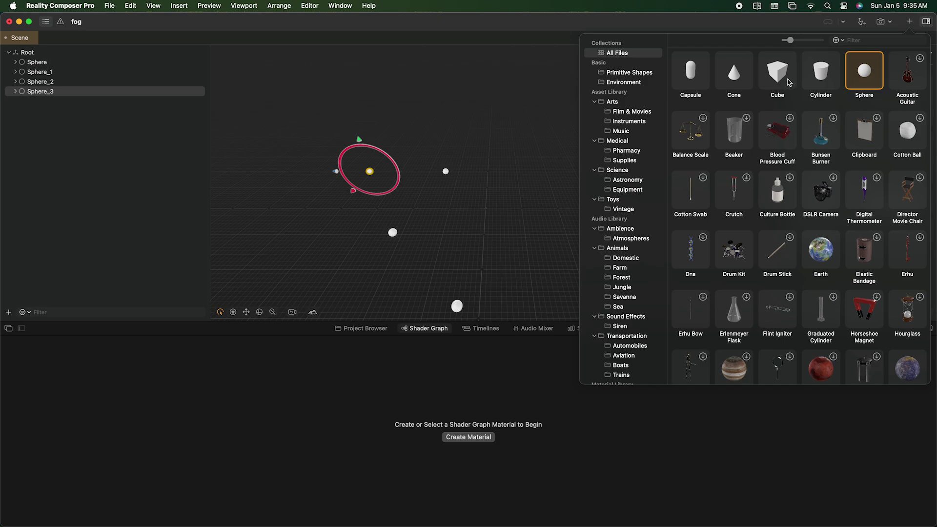
pyautogui.moveTo(865, 76); pyautogui.dragTo(542, 250)
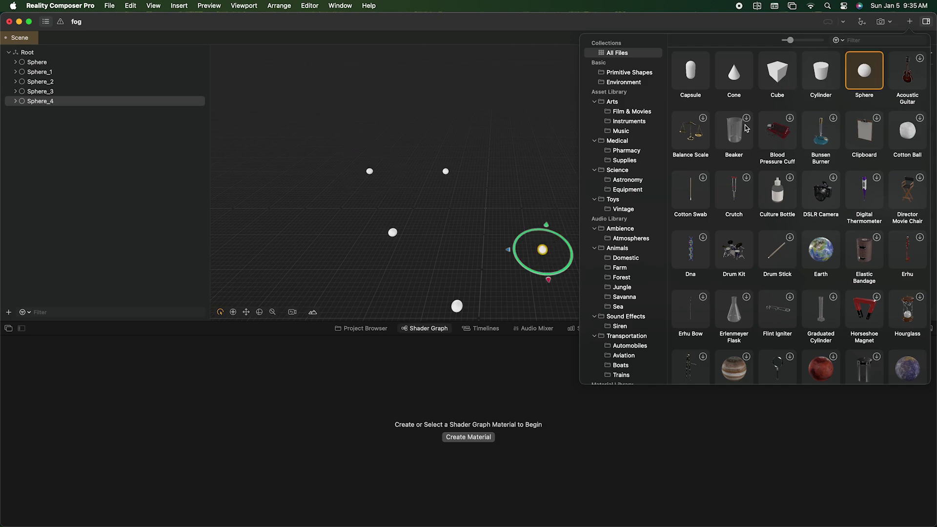
pyautogui.moveTo(868, 78); pyautogui.dragTo(513, 216)
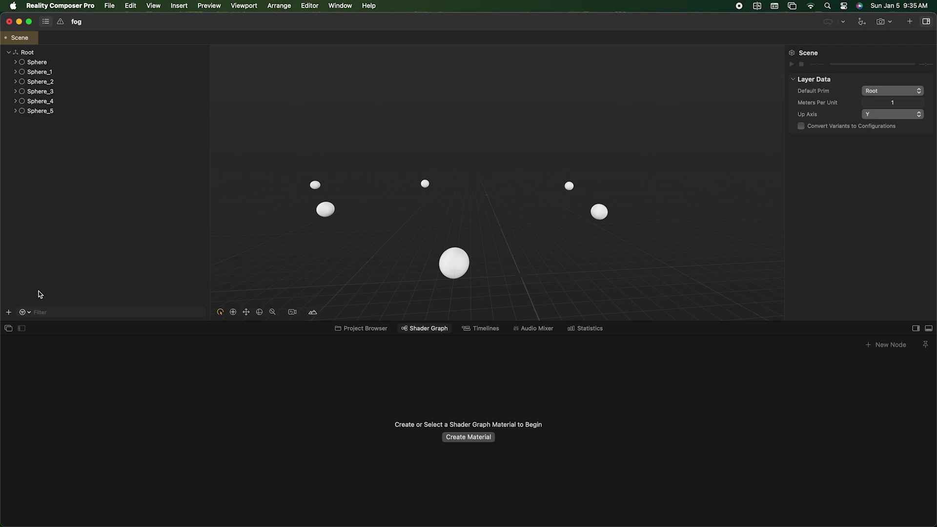
# Create a new Shader Graph material named fogMaterial
pyautogui.click(9, 312)
pyautogui.moveTo(67, 406)
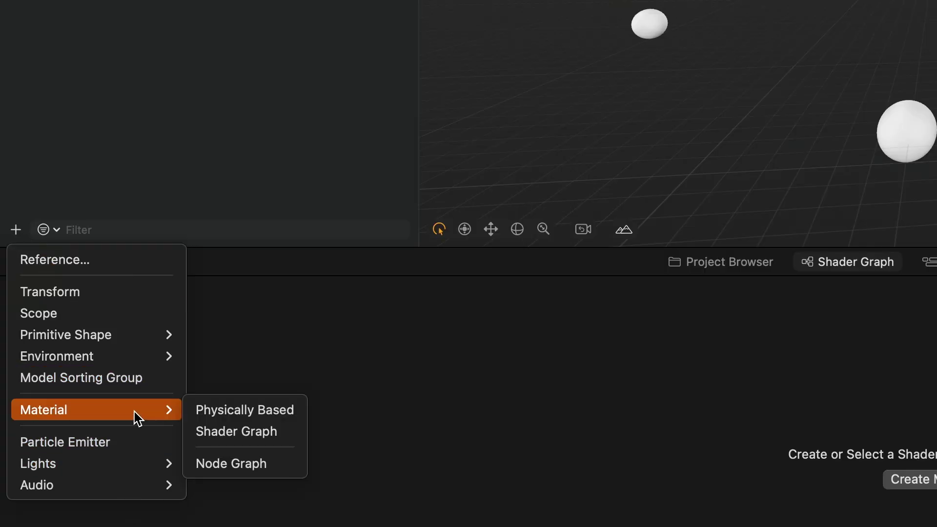
pyautogui.click(244, 429)
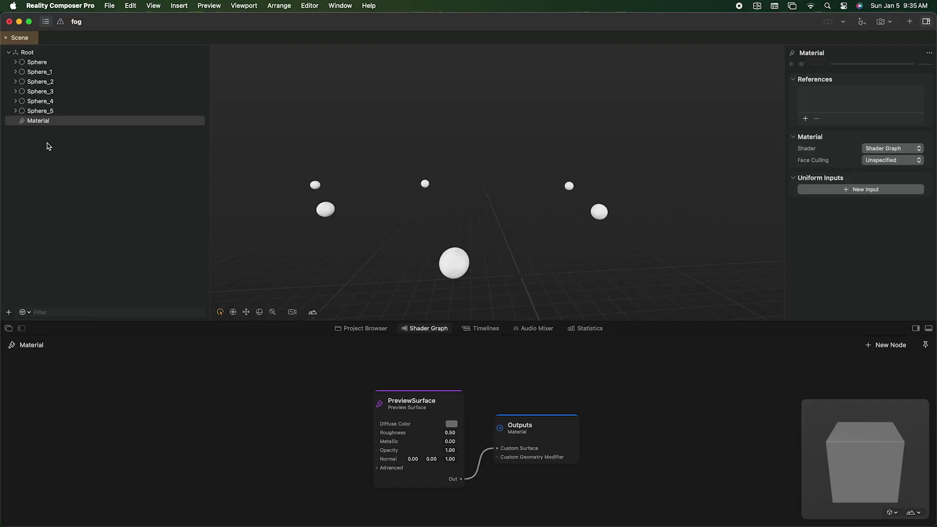
pyautogui.click(43, 123)
pyautogui.write('fog')
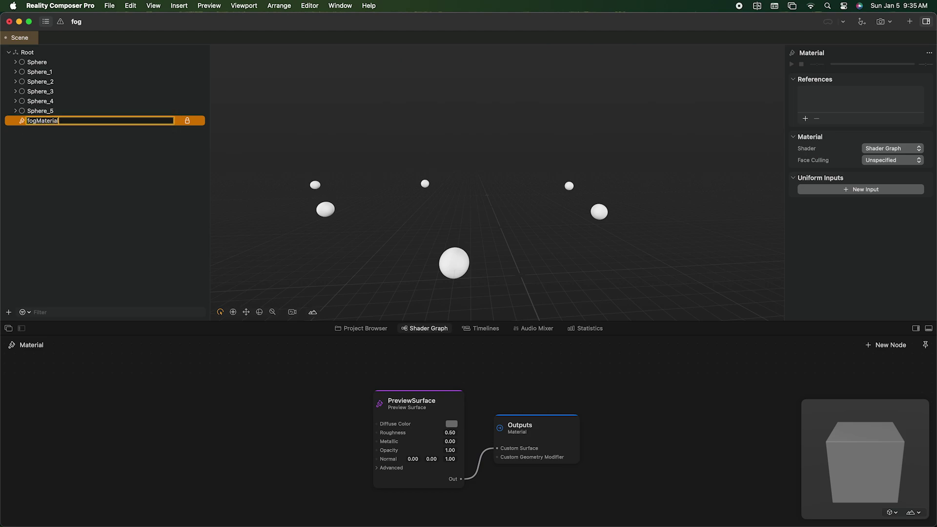
pyautogui.press('Return')
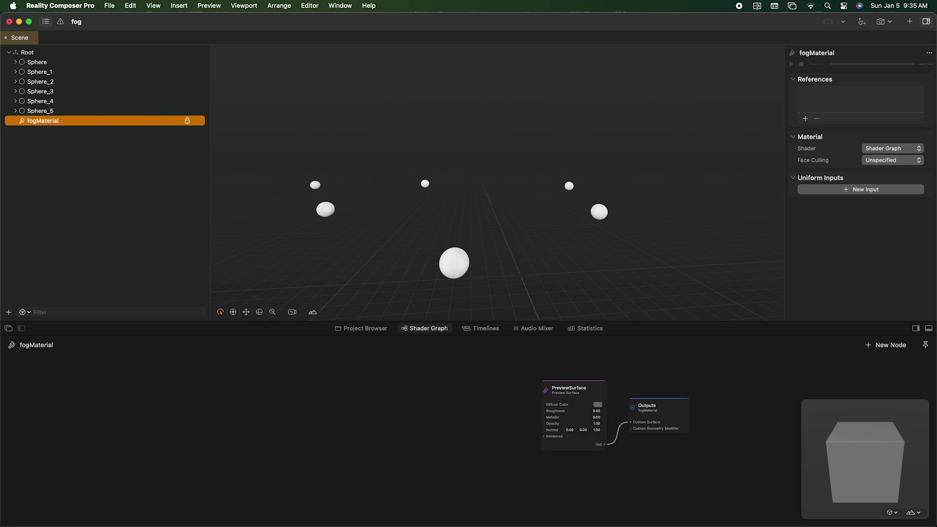
# Wire a new Unlit Surface node into Custom Surface and delete the PreviewSurface node
pyautogui.click(570, 410)
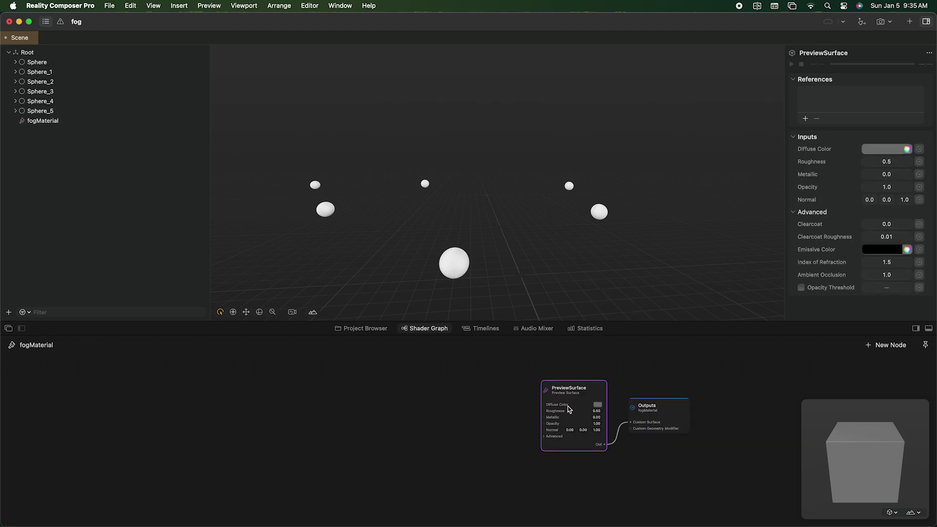
pyautogui.doubleClick(476, 405)
pyautogui.write('unli')
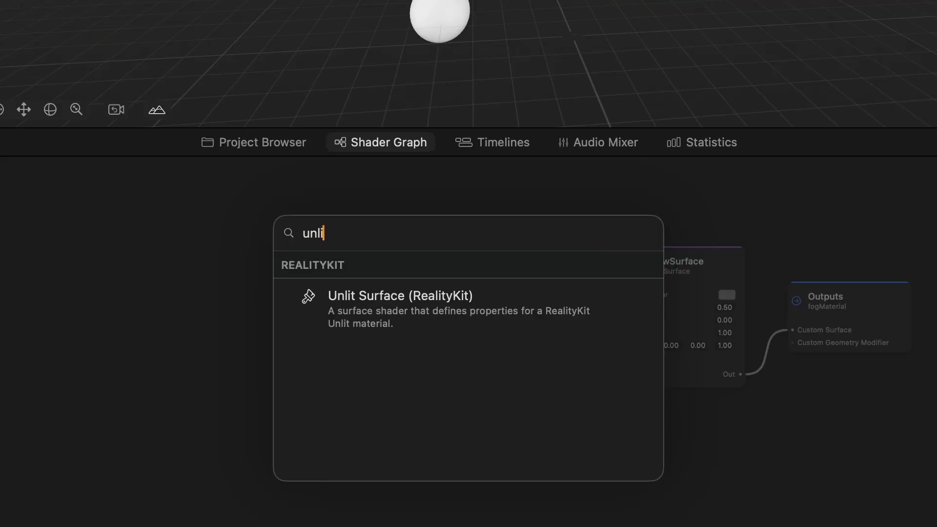
pyautogui.press('Return')
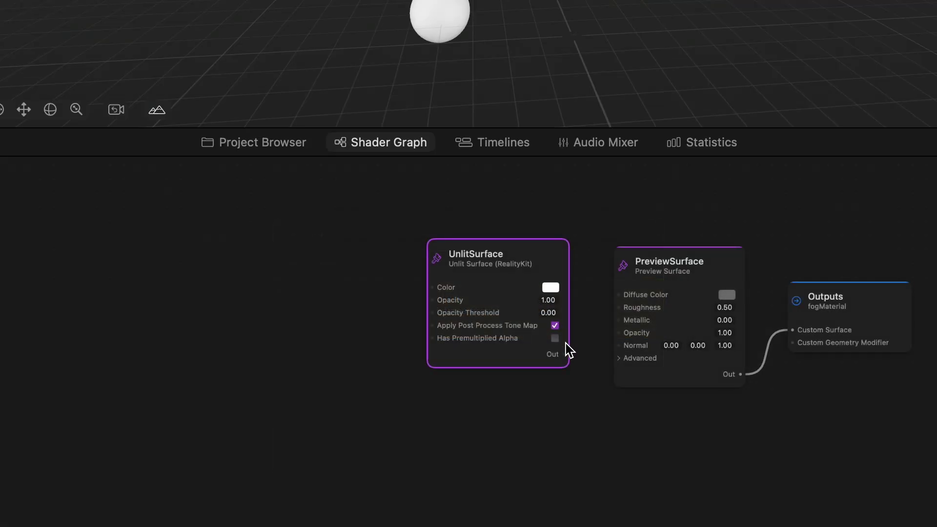
pyautogui.moveTo(564, 354); pyautogui.dragTo(781, 327)
pyautogui.moveTo(517, 264); pyautogui.dragTo(520, 301)
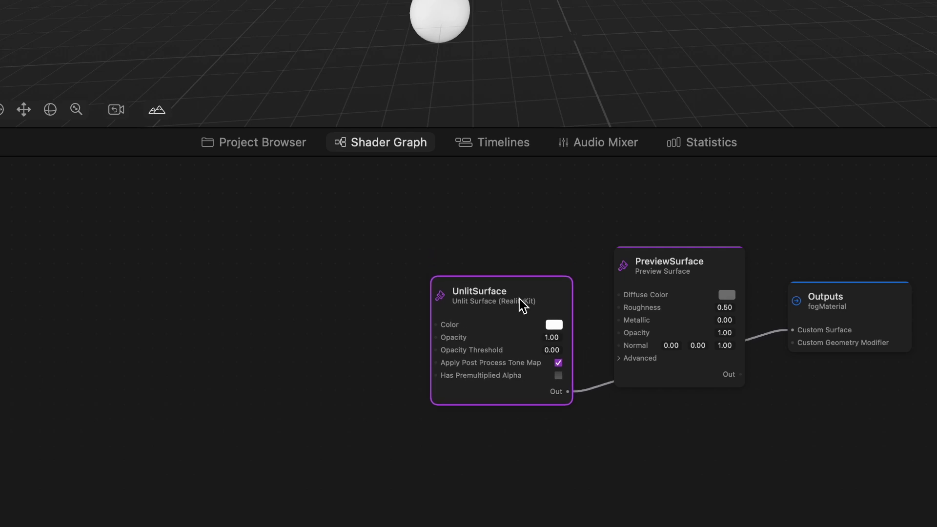
pyautogui.click(676, 257)
pyautogui.press('Delete')
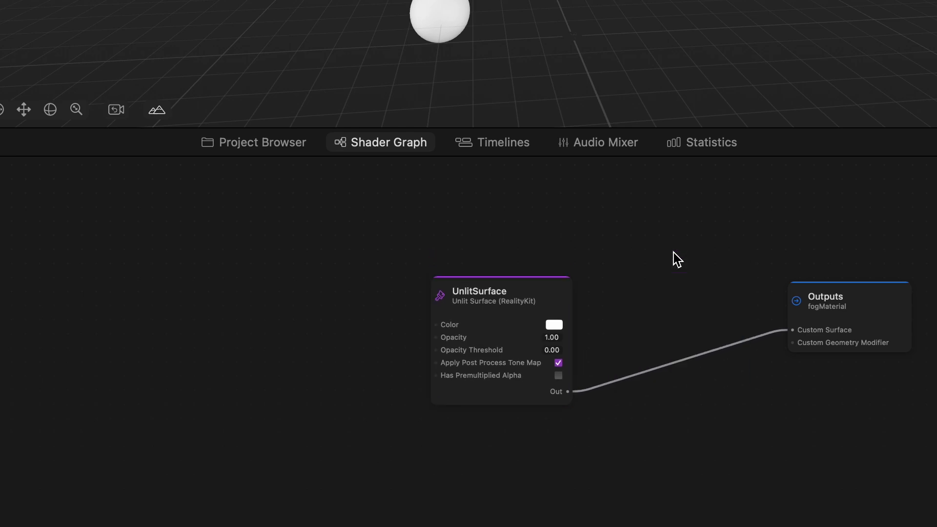
pyautogui.moveTo(493, 307); pyautogui.dragTo(614, 288)
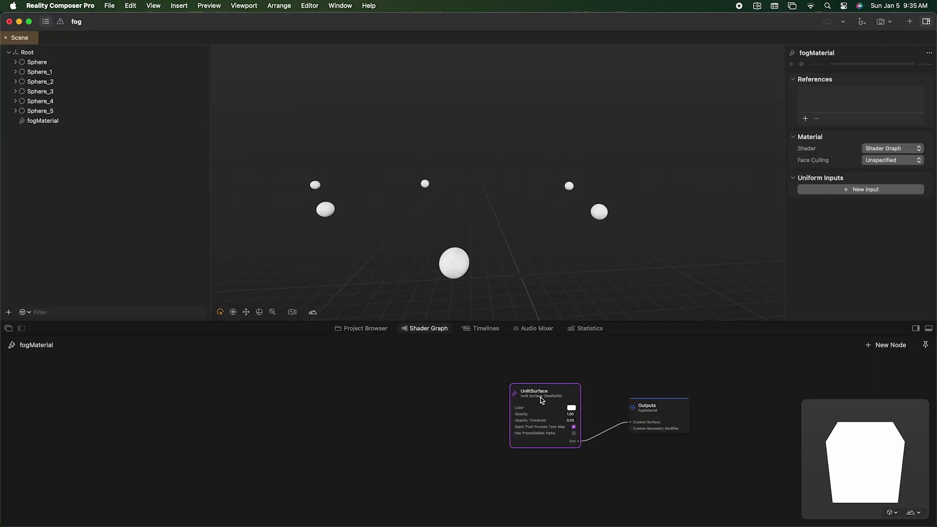
pyautogui.click(590, 377)
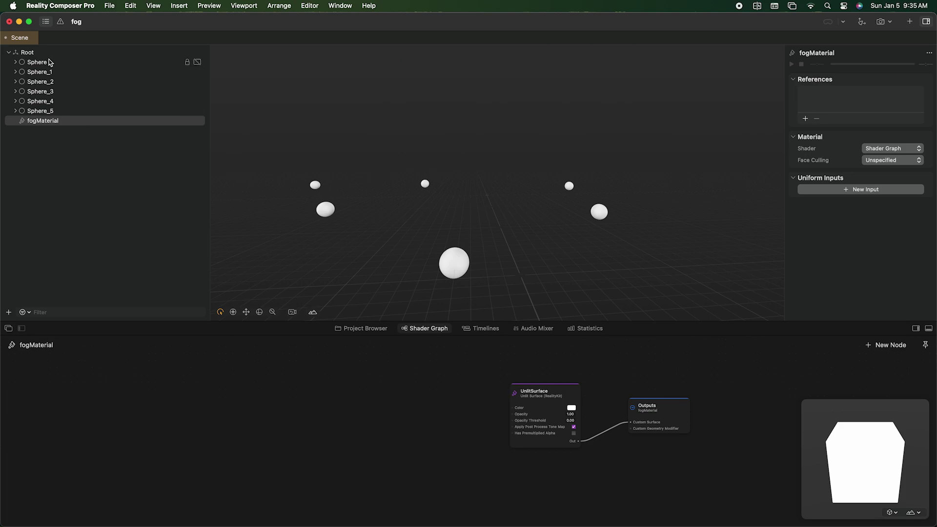
# Assign fogMaterial to all six spheres
pyautogui.click(39, 62)
pyautogui.keyDown('shift'); pyautogui.click(41, 111); pyautogui.keyUp('shift')
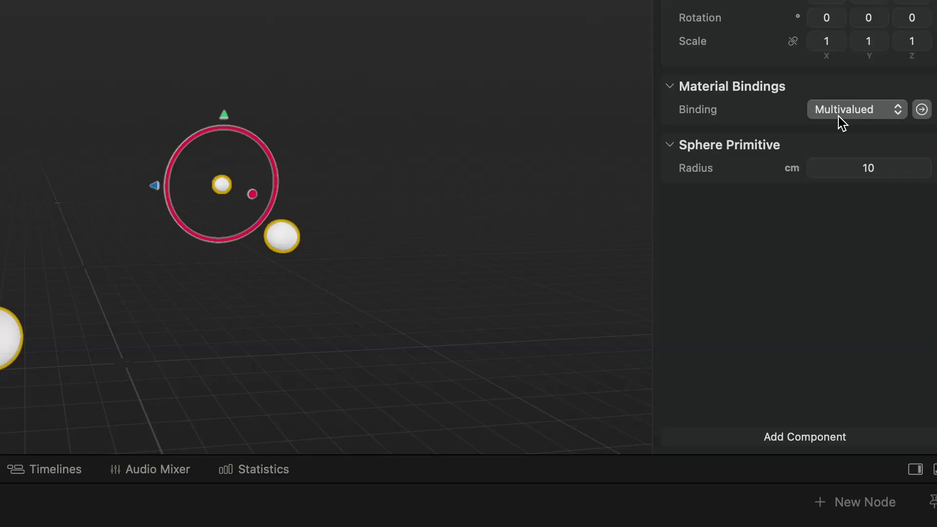
pyautogui.click(877, 149)
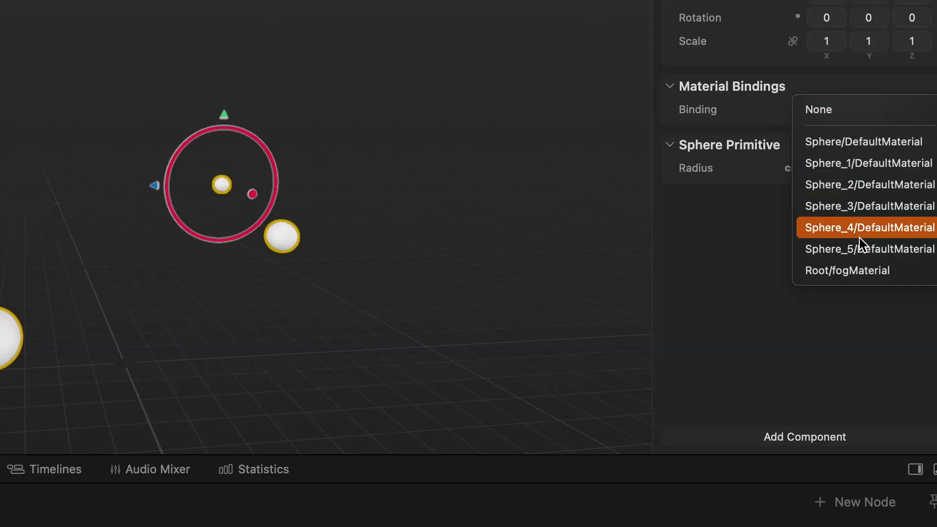
pyautogui.click(853, 273)
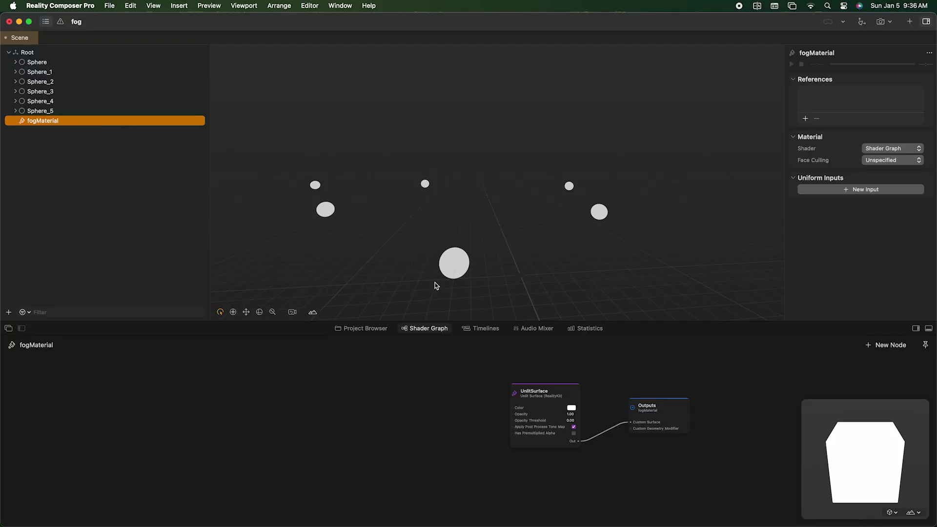
# Add a constant Color3 node to the fogMaterial graph
pyautogui.click(539, 413)
pyautogui.click(400, 405)
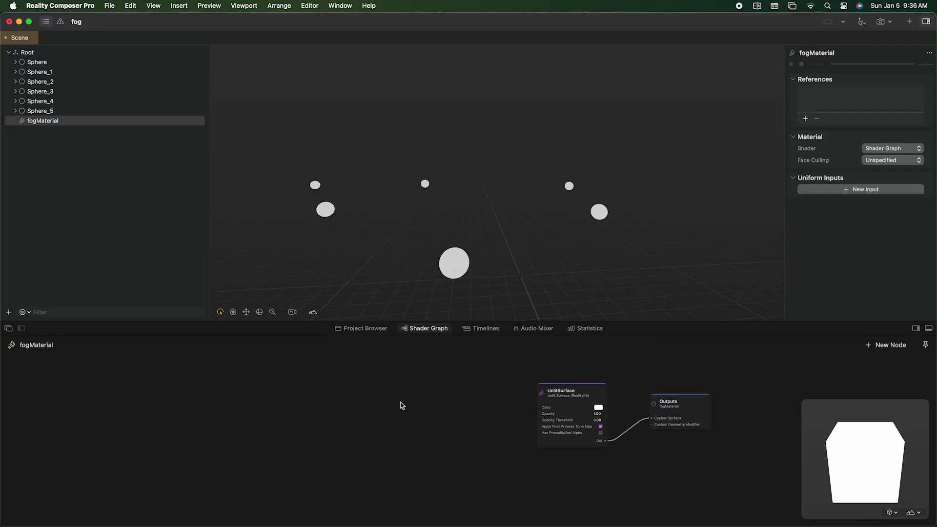
pyautogui.doubleClick(400, 406)
pyautogui.write('color')
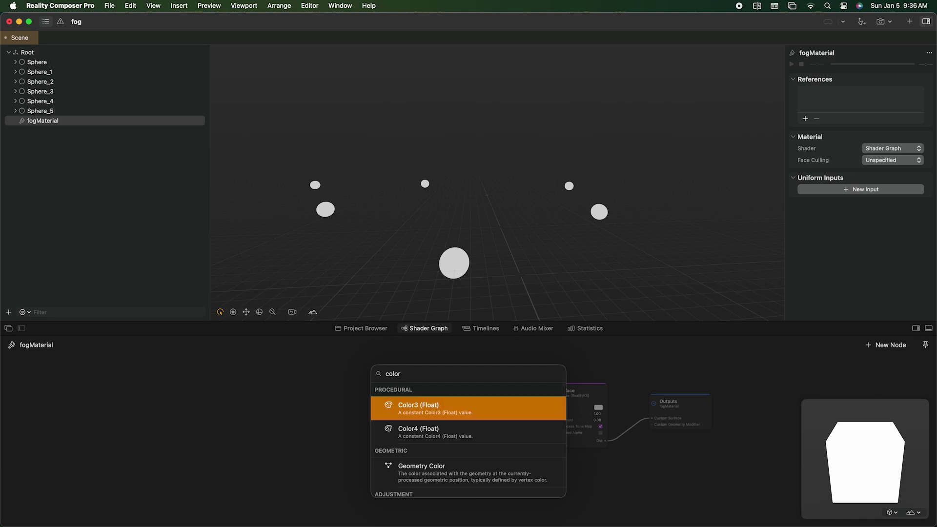
pyautogui.press('Return')
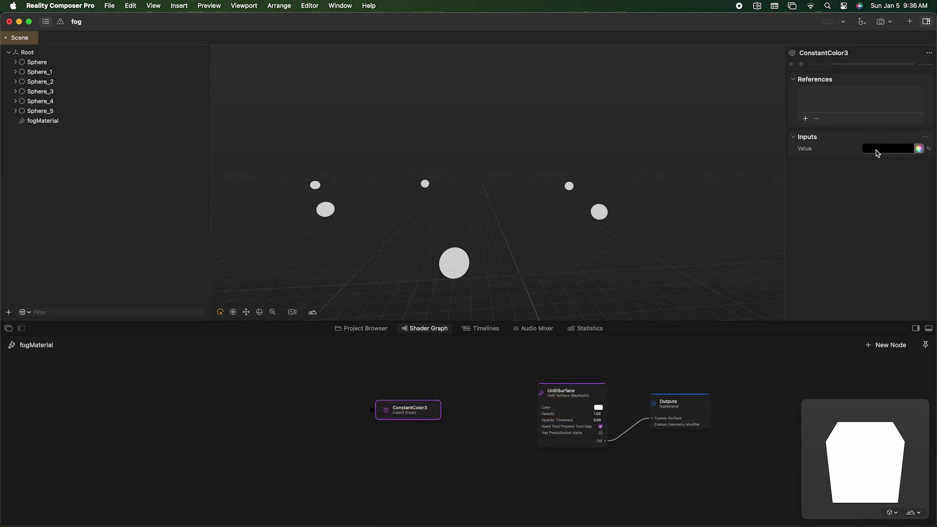
# Set the constant colour to red (B70000) and wire it into UnlitSurface's Color
pyautogui.click(876, 153)
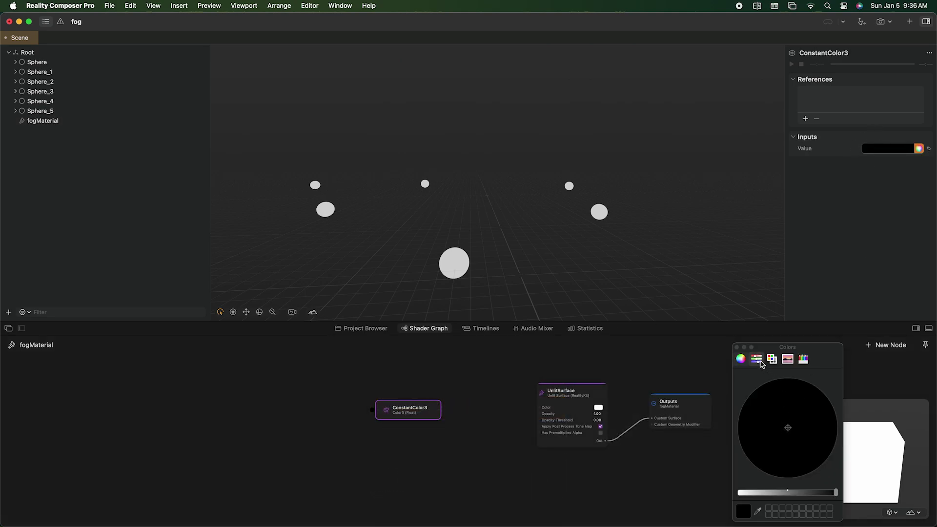
pyautogui.click(756, 359)
pyautogui.click(783, 401)
pyautogui.moveTo(784, 403); pyautogui.dragTo(792, 401)
pyautogui.click(737, 347)
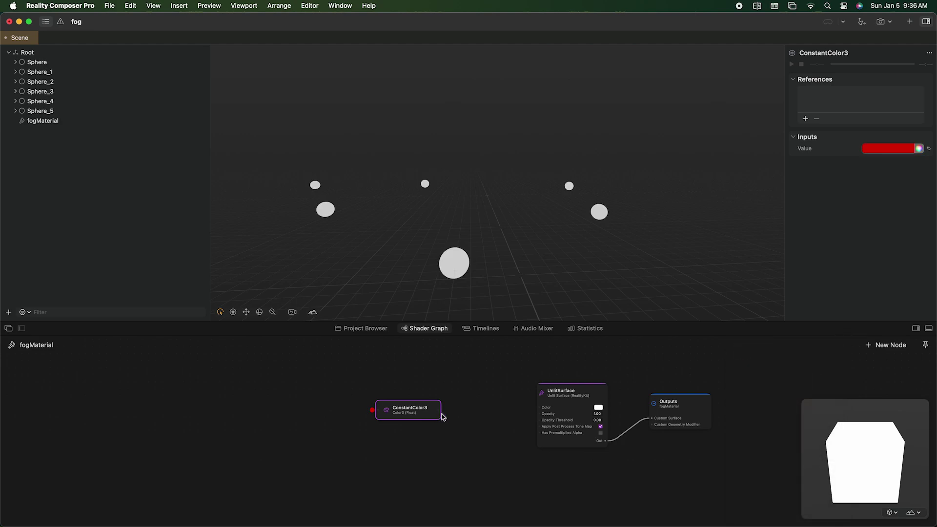
pyautogui.moveTo(439, 410); pyautogui.dragTo(536, 409)
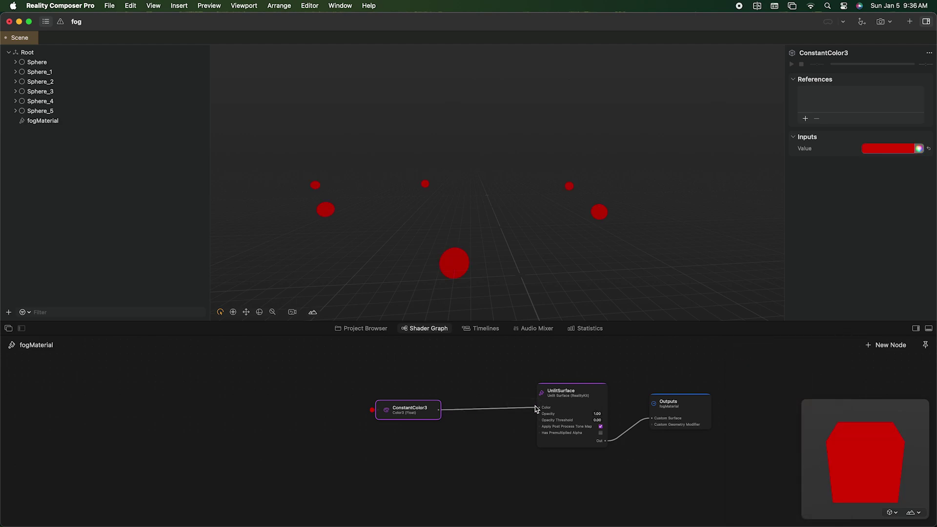
pyautogui.moveTo(510, 218); pyautogui.dragTo(410, 217)
# Add a second constant Color3 node, ConstantColor3_1, below the red one
pyautogui.moveTo(409, 413); pyautogui.dragTo(398, 400)
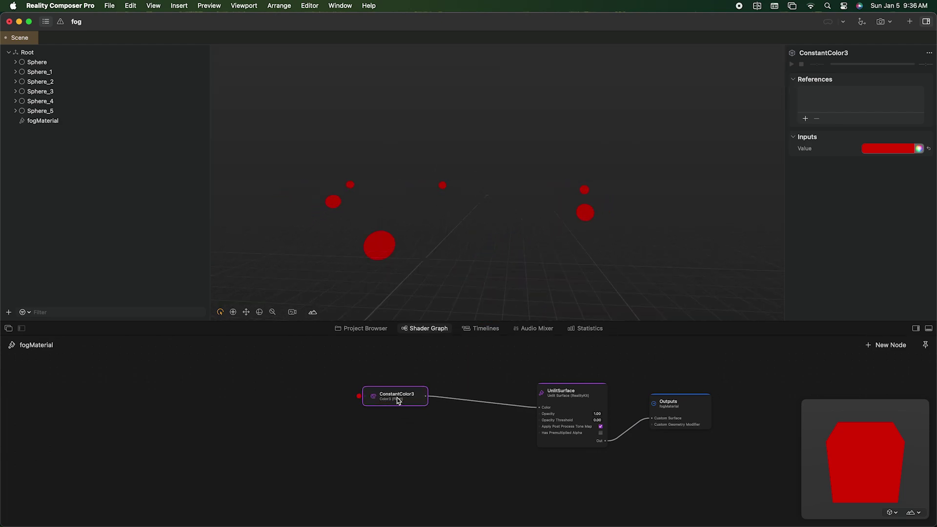
pyautogui.doubleClick(403, 415)
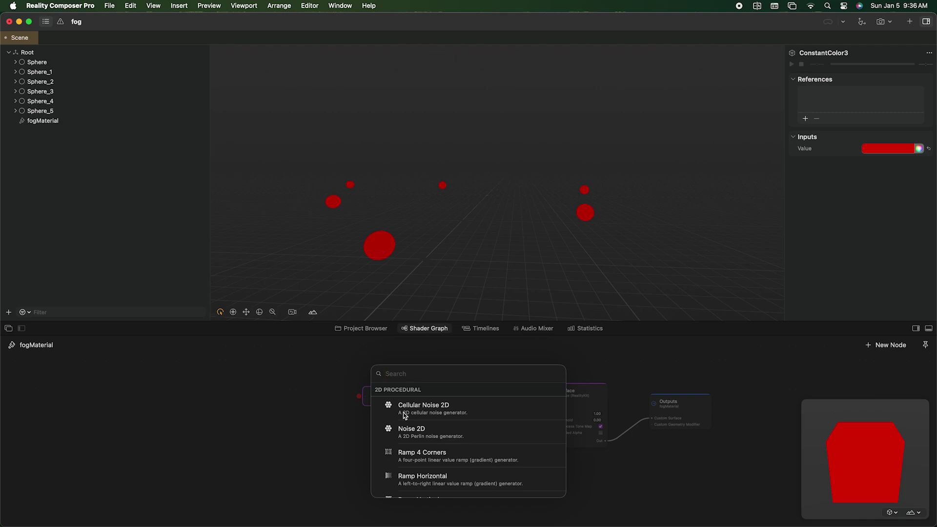
pyautogui.write('colo')
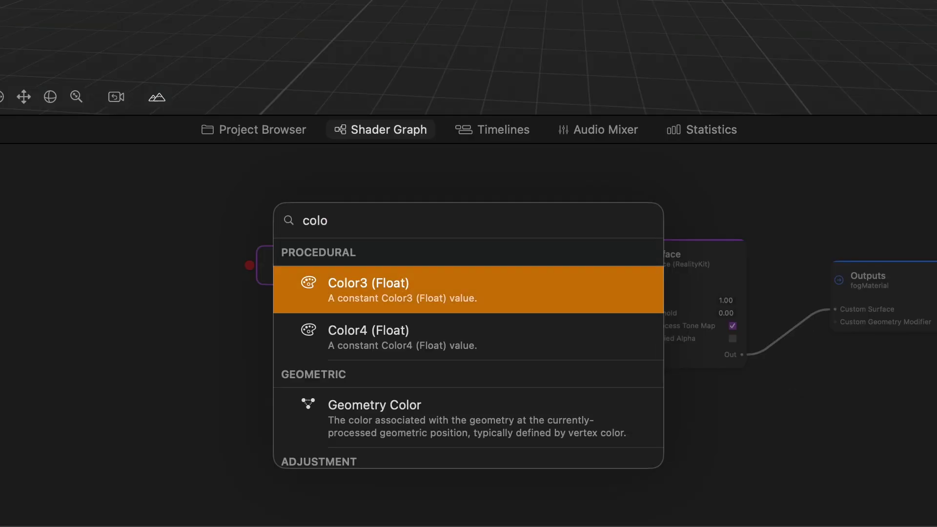
pyautogui.press('Return')
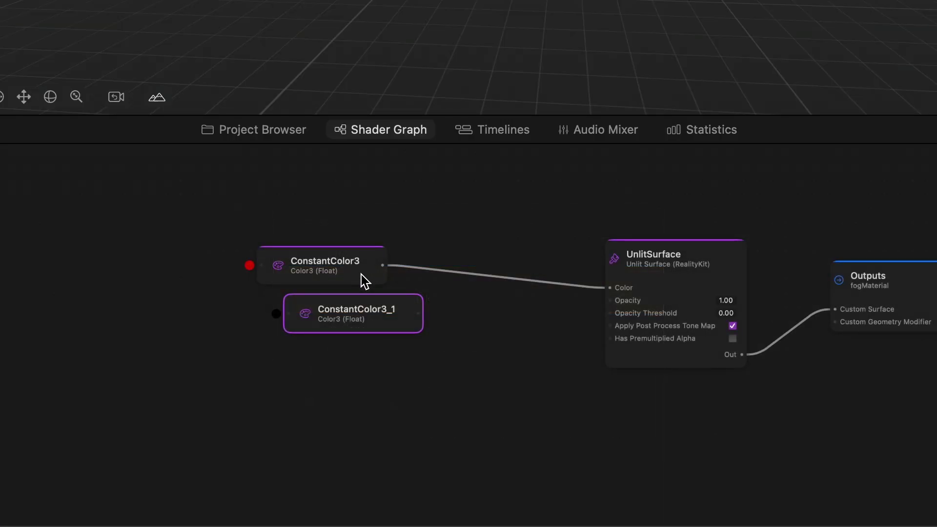
pyautogui.moveTo(346, 317); pyautogui.dragTo(298, 349)
pyautogui.moveTo(409, 403); pyautogui.dragTo(394, 404)
# Set ConstantColor3_1 to grey 313231 sampled from the viewport background
pyautogui.click(398, 436)
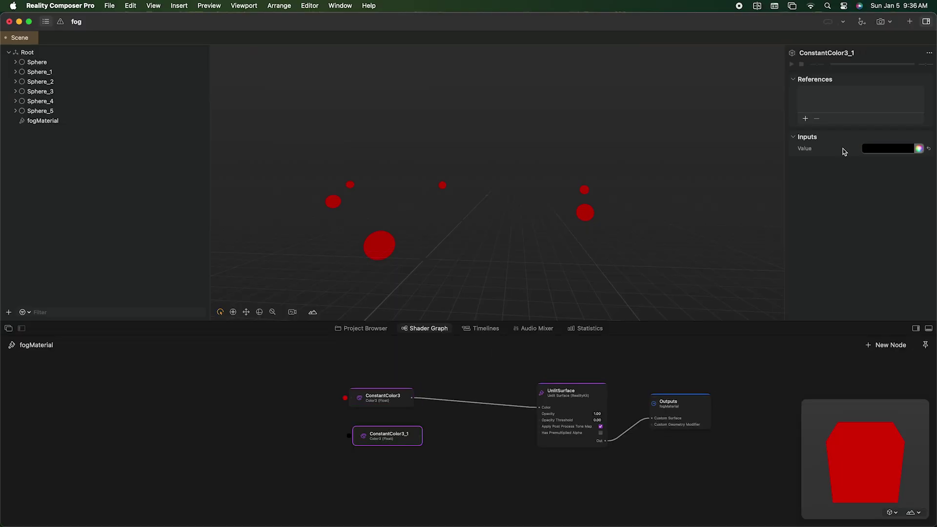
pyautogui.click(874, 149)
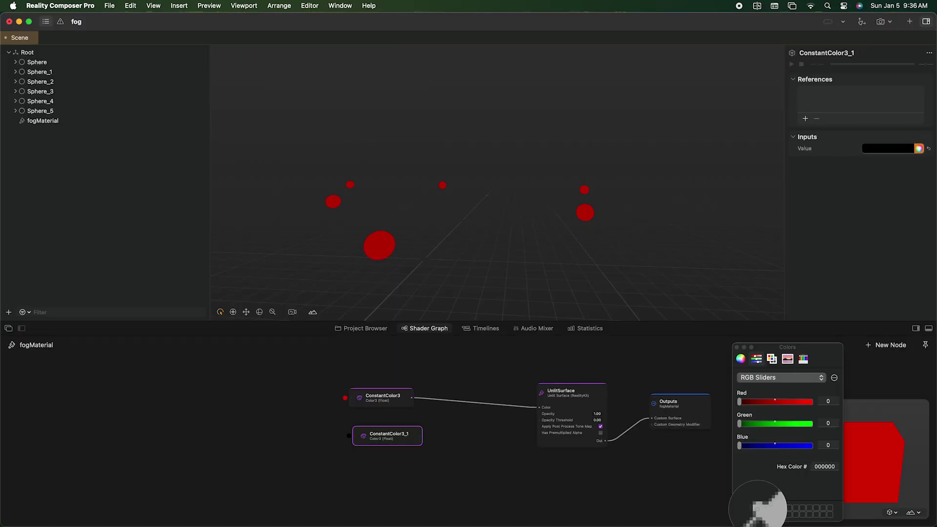
pyautogui.click(757, 510)
pyautogui.click(449, 87)
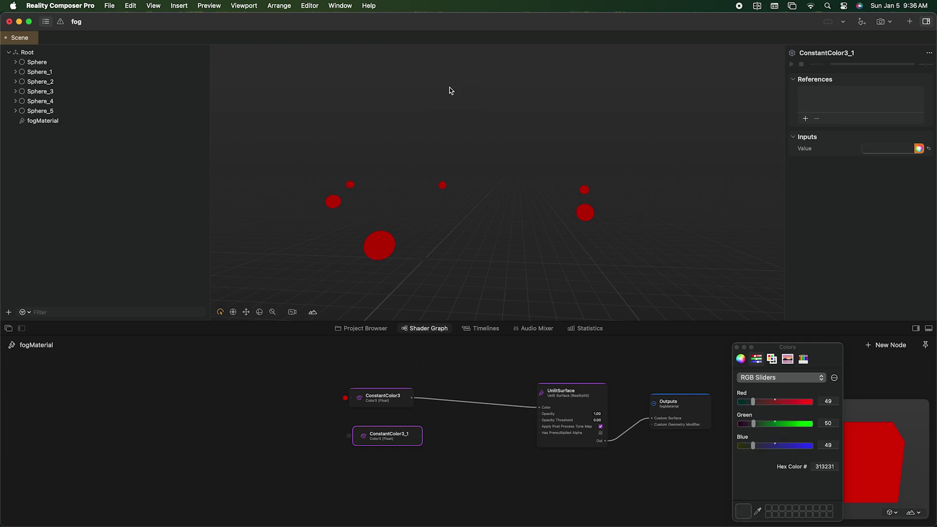
pyautogui.click(736, 347)
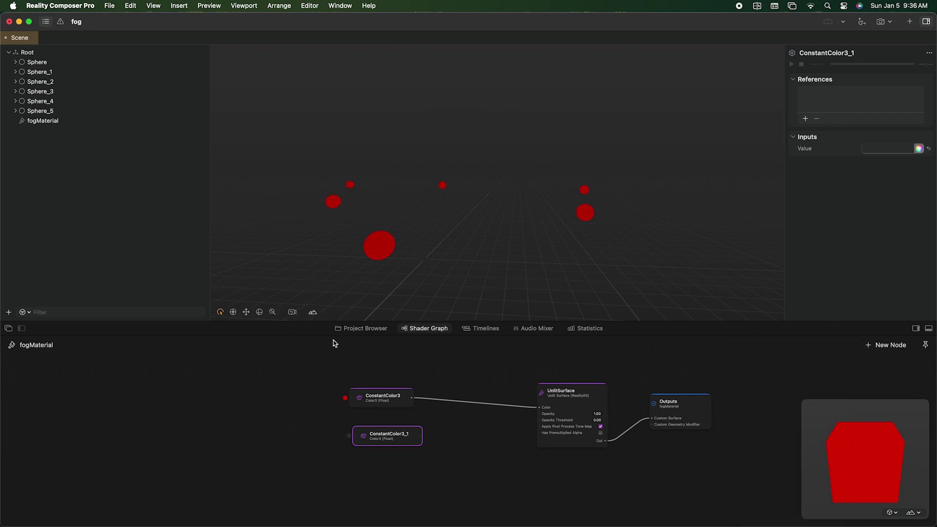
pyautogui.moveTo(391, 401); pyautogui.dragTo(394, 400)
pyautogui.moveTo(401, 444); pyautogui.dragTo(401, 437)
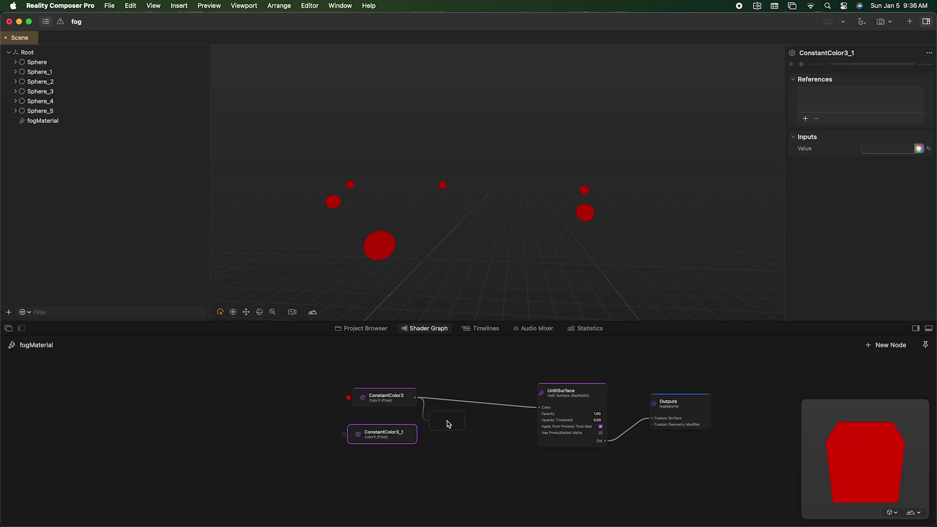
# Add a Mix node fed by both colours, with its output driving UnlitSurface's Color
pyautogui.doubleClick(445, 423)
pyautogui.write('mix')
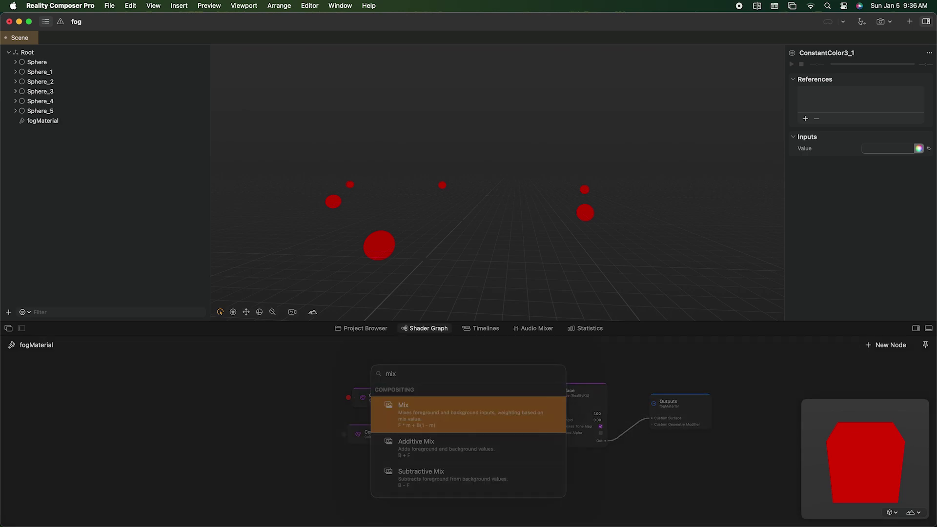
pyautogui.click(446, 415)
pyautogui.moveTo(401, 436); pyautogui.dragTo(425, 426)
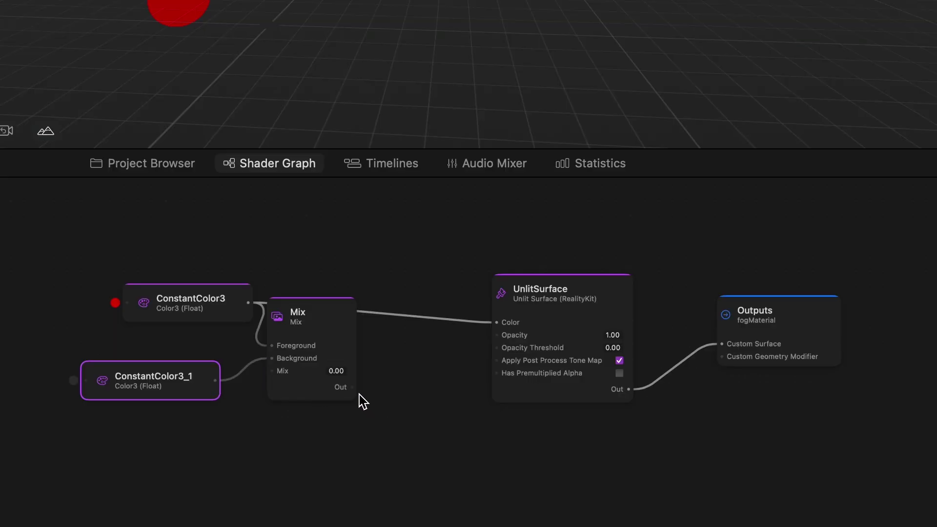
pyautogui.moveTo(352, 387); pyautogui.dragTo(504, 322)
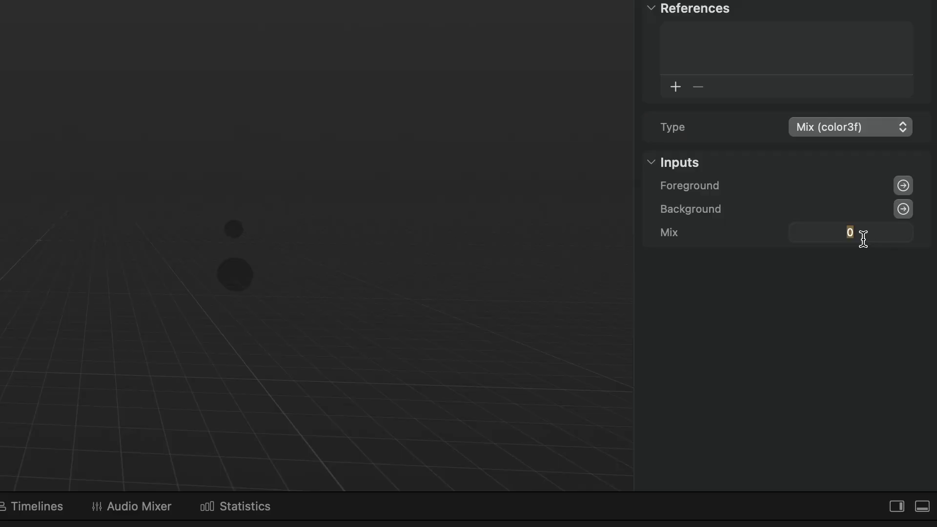
# Try Mix values 0.5 and 0.25, settle on 0, and tidy the nodes
pyautogui.write('0.5')
pyautogui.press('Return')
pyautogui.write('.25')
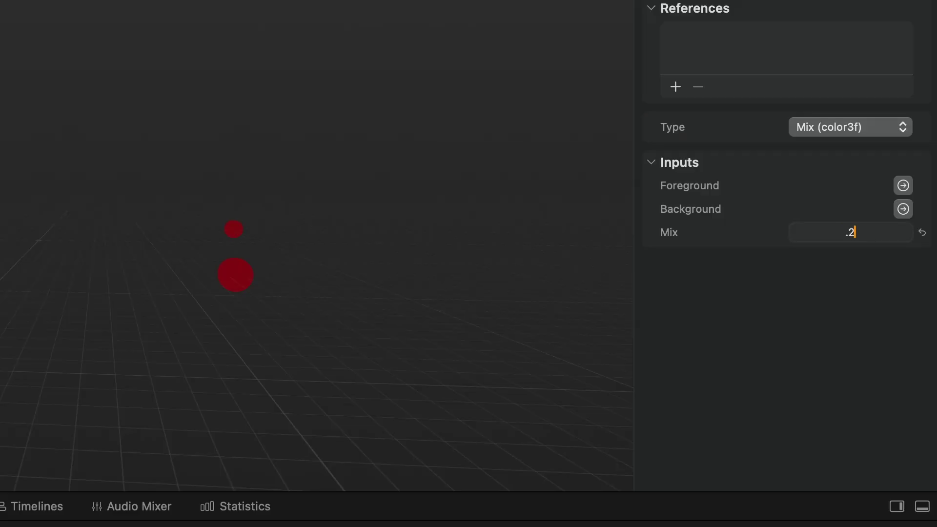
pyautogui.press('Return')
pyautogui.write('0')
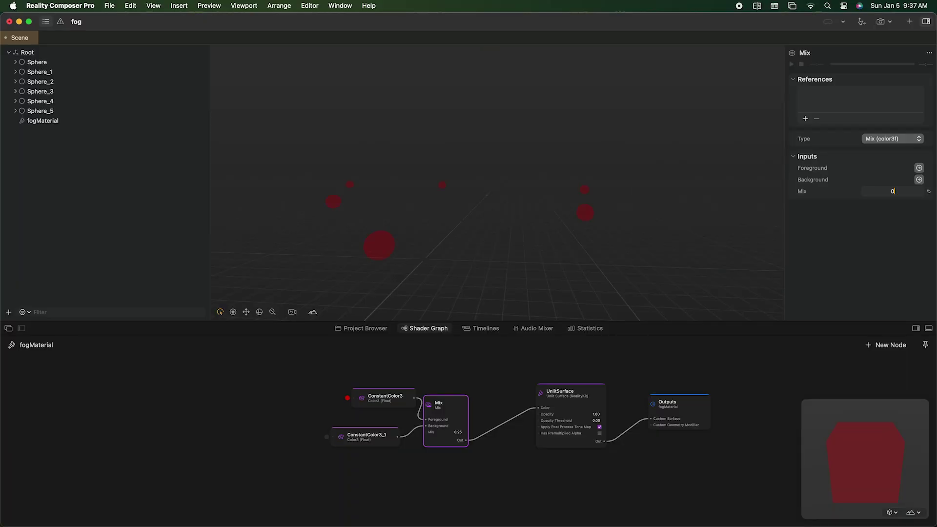
pyautogui.press('Return')
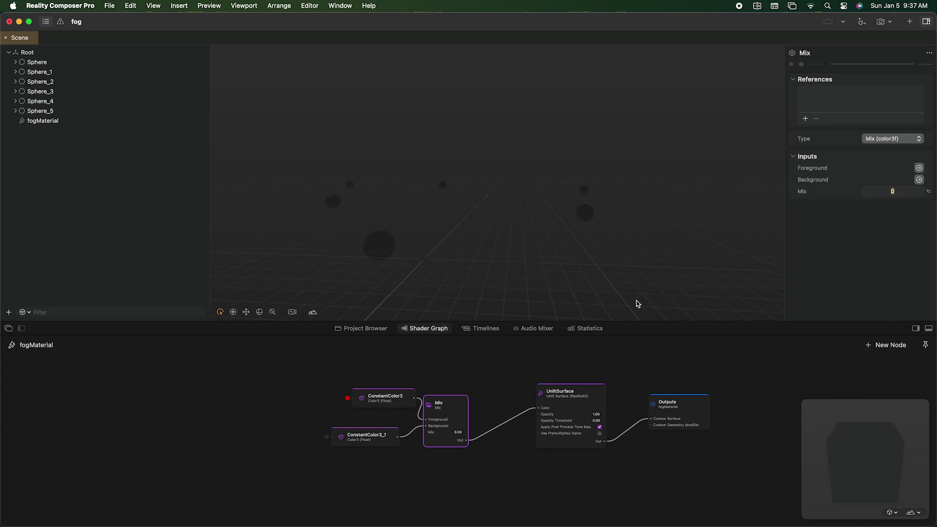
pyautogui.moveTo(455, 408); pyautogui.dragTo(481, 402)
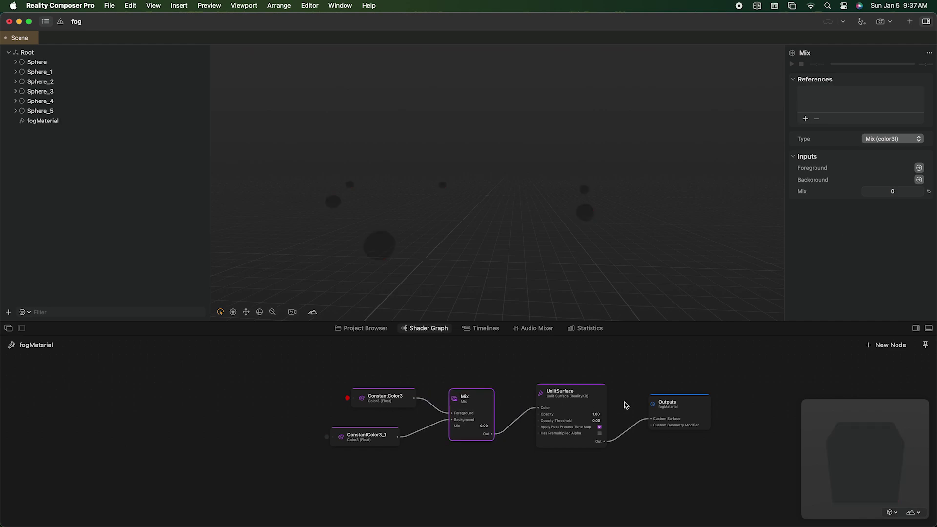
pyautogui.moveTo(369, 435); pyautogui.dragTo(385, 430)
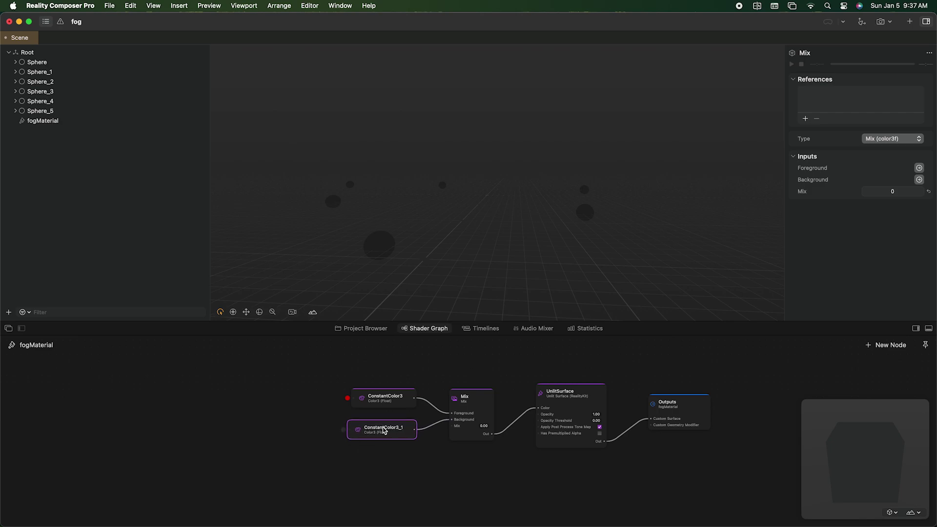
# Add a Position node set to world space
pyautogui.doubleClick(259, 395)
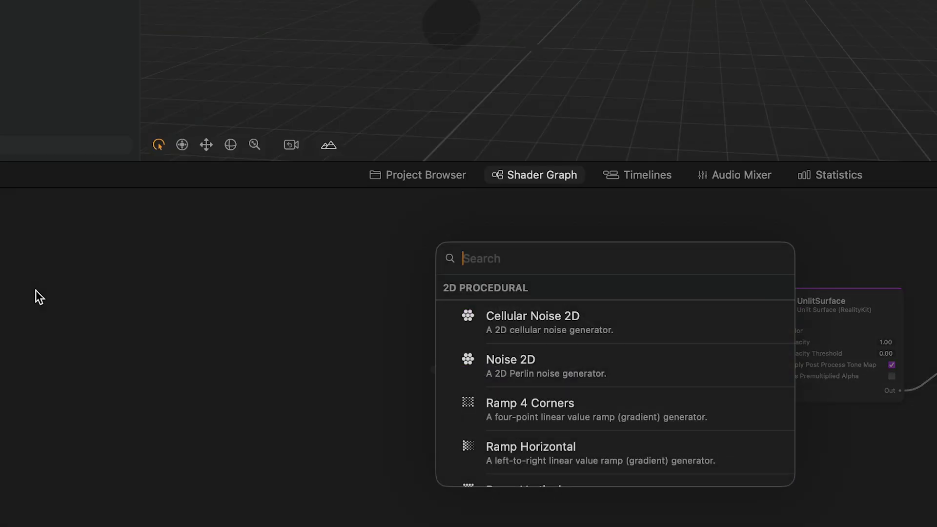
pyautogui.write('pos')
pyautogui.press('Return')
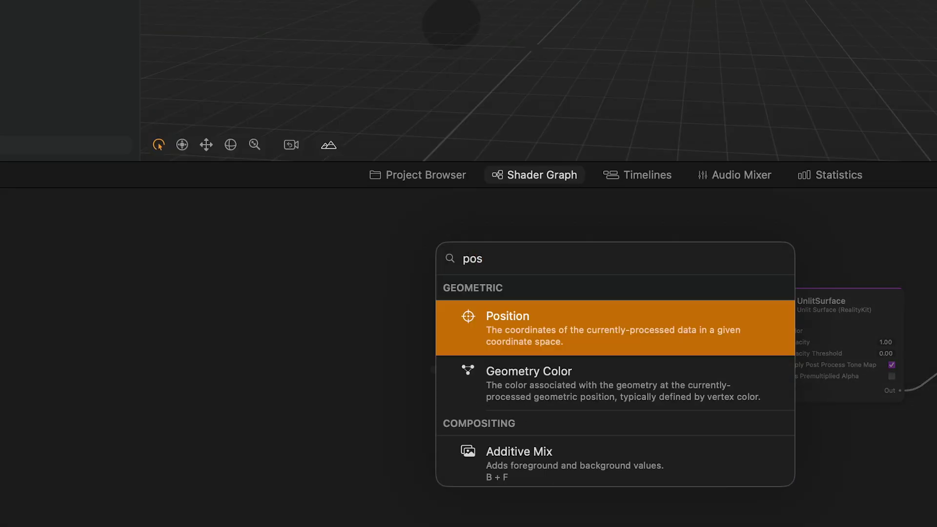
pyautogui.moveTo(58, 303); pyautogui.dragTo(81, 300)
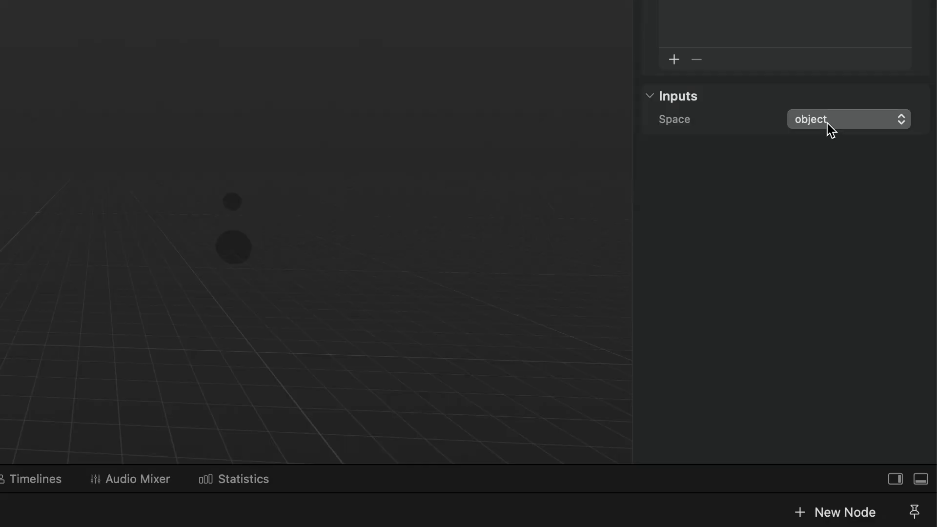
pyautogui.click(881, 150)
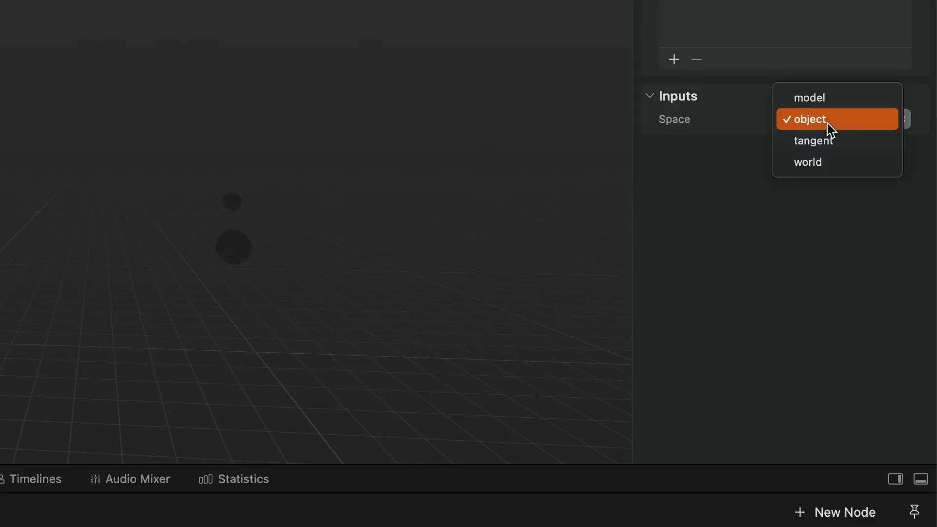
pyautogui.click(821, 168)
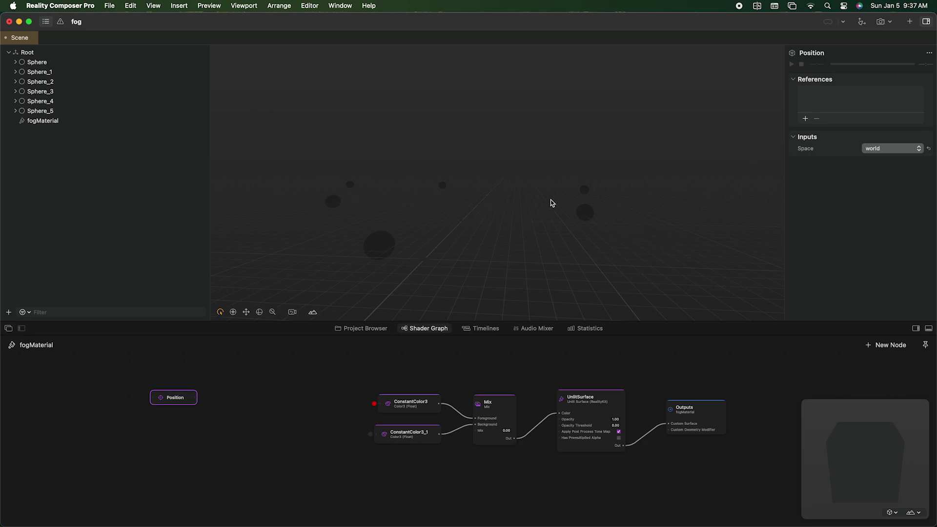
# Add CameraPosition and Distance (RealityKit) nodes, with Position feeding Distance's X
pyautogui.doubleClick(178, 438)
pyautogui.write('came')
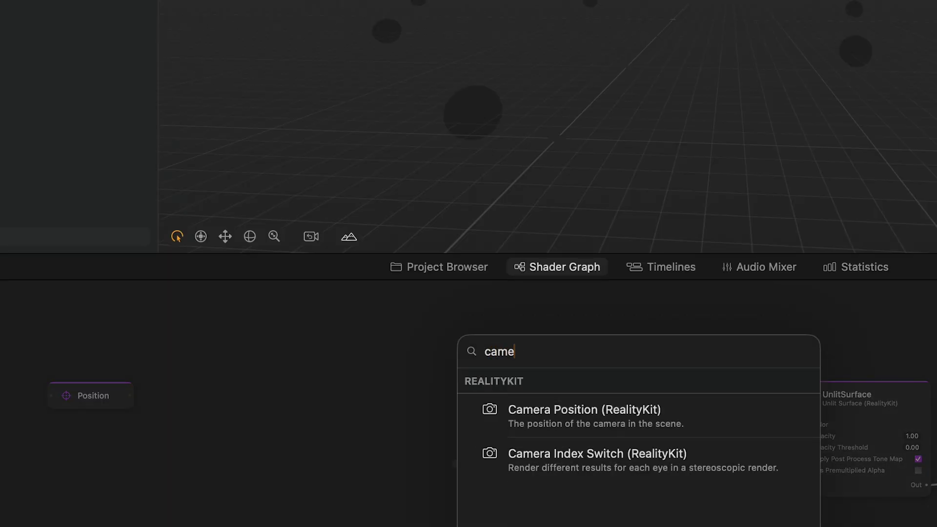
pyautogui.press('Return')
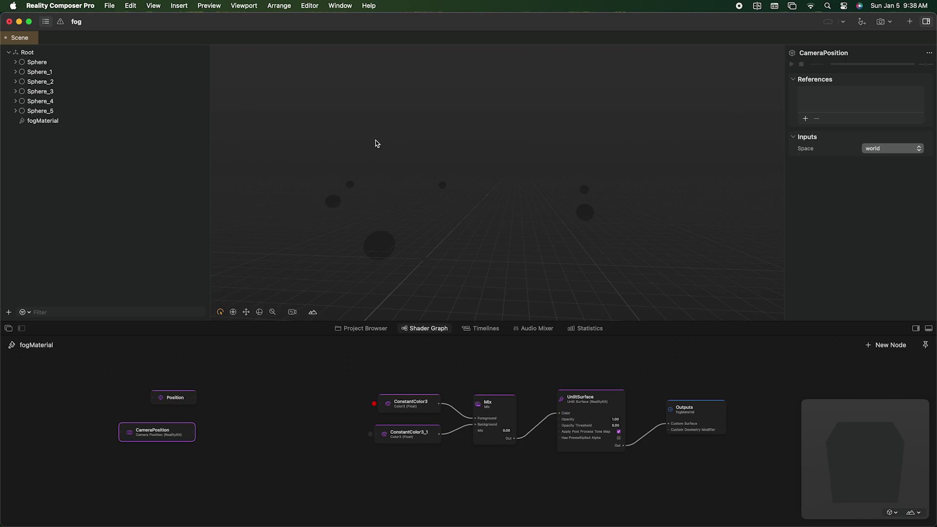
pyautogui.click(191, 401)
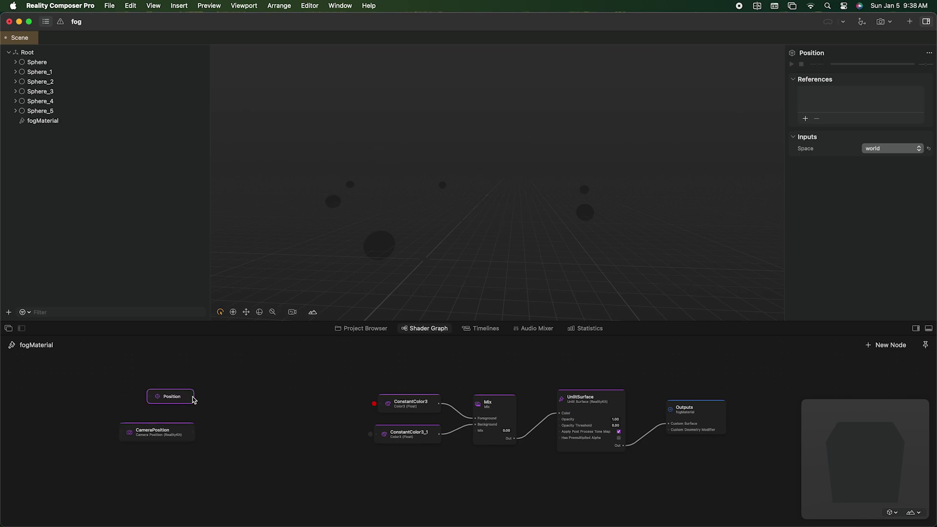
pyautogui.doubleClick(228, 413)
pyautogui.write('dis')
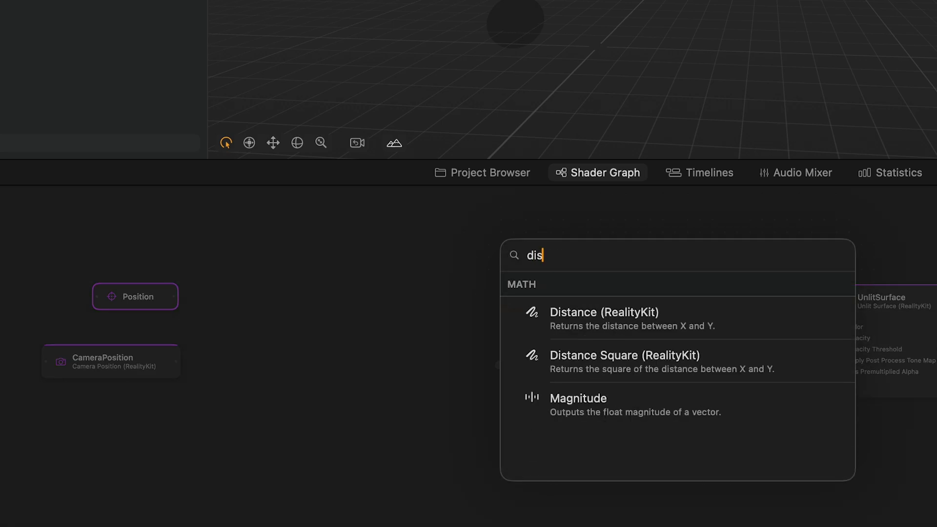
pyautogui.press('Down')
pyautogui.press('Return')
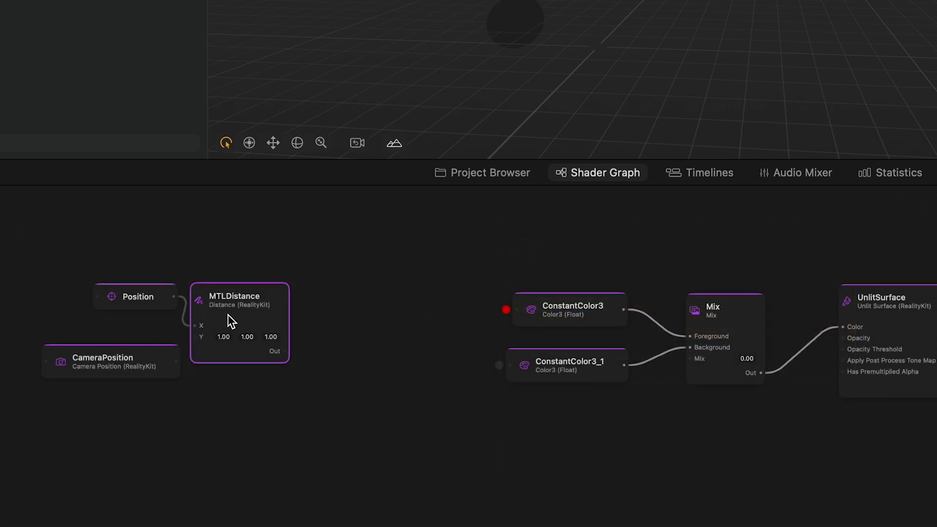
# Add a Clamp node (Low 0, High 1) after the distance and feed it into Mix's blend
pyautogui.doubleClick(318, 390)
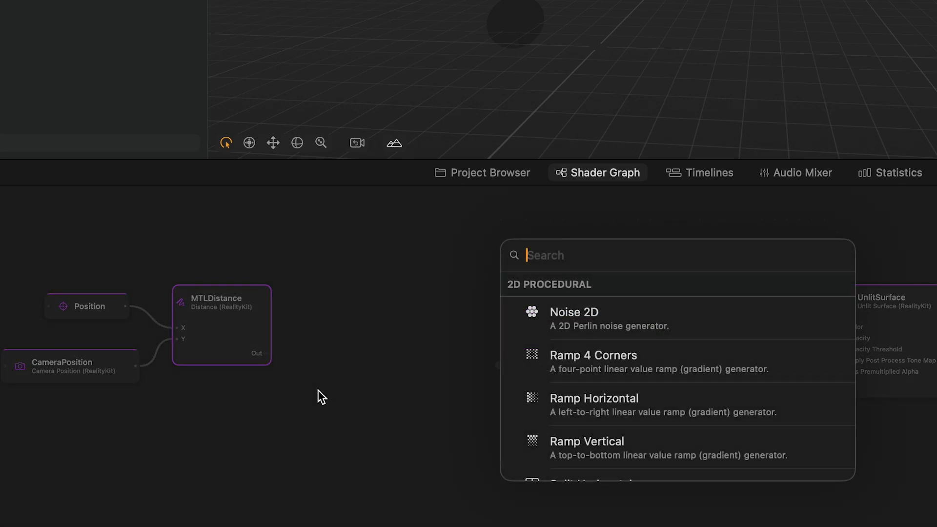
pyautogui.write('clamp')
pyautogui.press('Down')
pyautogui.press('Return')
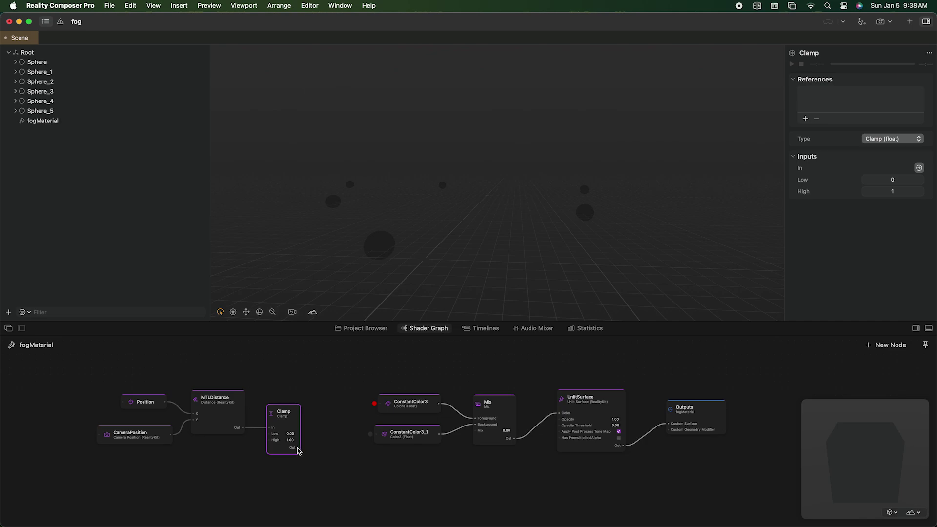
pyautogui.moveTo(298, 447); pyautogui.dragTo(472, 436)
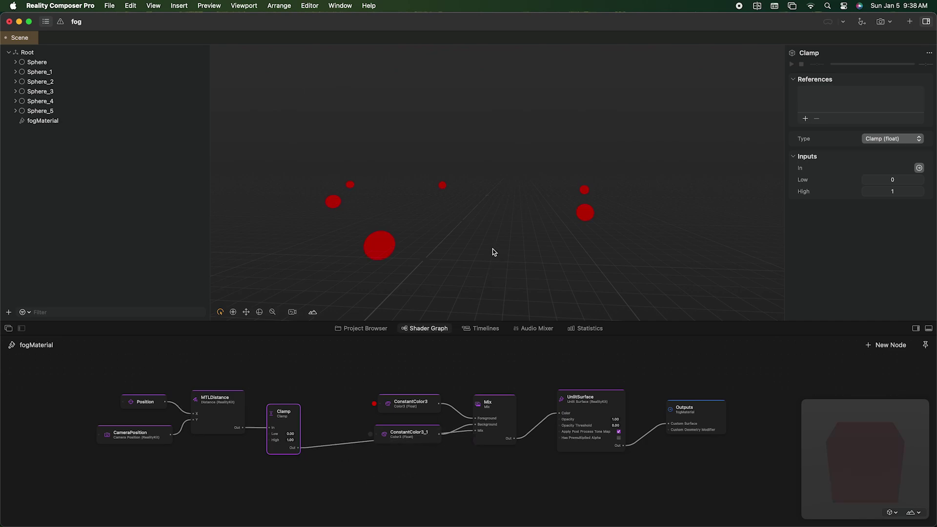
pyautogui.moveTo(493, 254)
pyautogui.mouseDown()
pyautogui.moveTo(458, 278)
pyautogui.moveTo(483, 257)
pyautogui.moveTo(577, 248)
pyautogui.moveTo(546, 259)
pyautogui.moveTo(486, 252)
pyautogui.mouseUp()
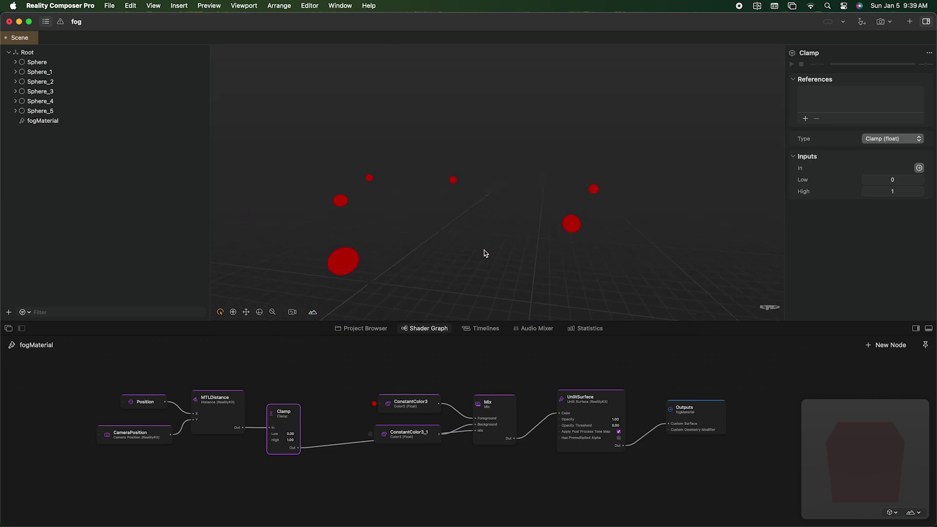
pyautogui.moveTo(117, 364); pyautogui.dragTo(134, 422)
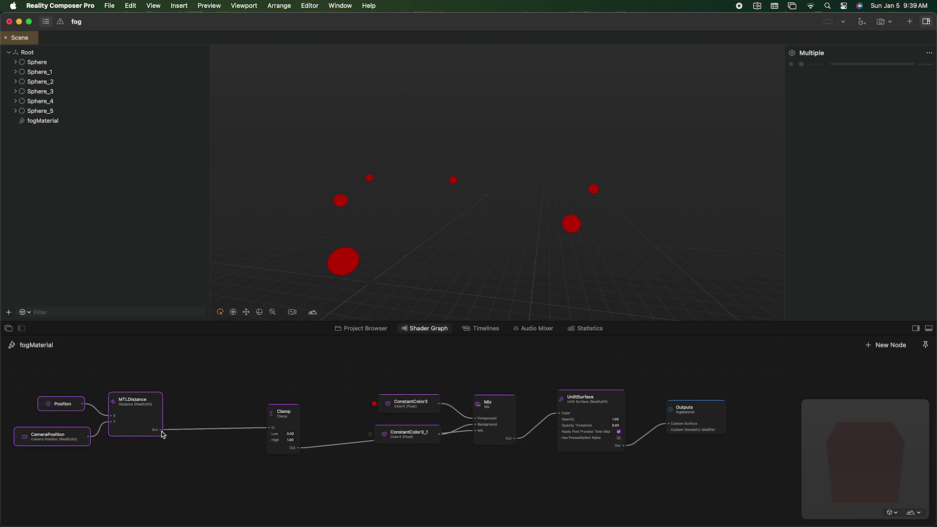
# Insert a Multiply node with factor 0.1 between MTLDistance and Clamp
pyautogui.doubleClick(205, 451)
pyautogui.write('mult')
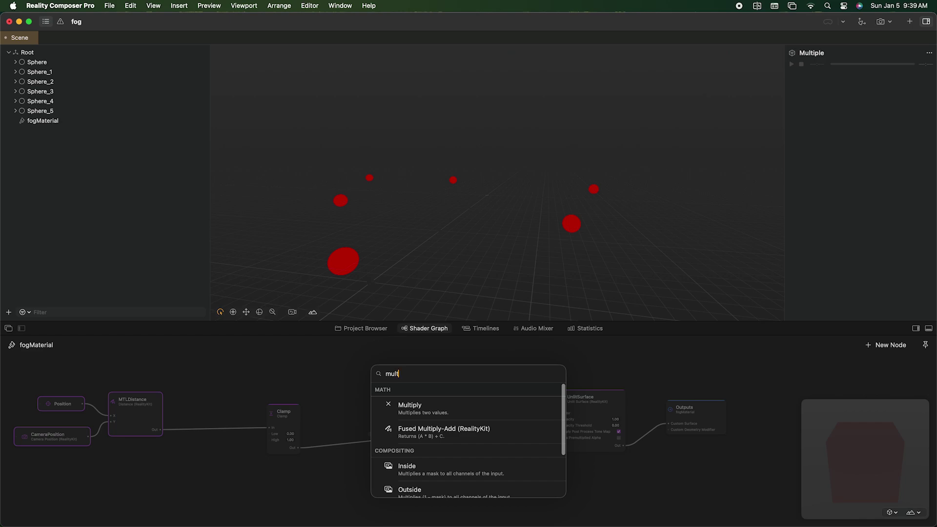
pyautogui.press('Return')
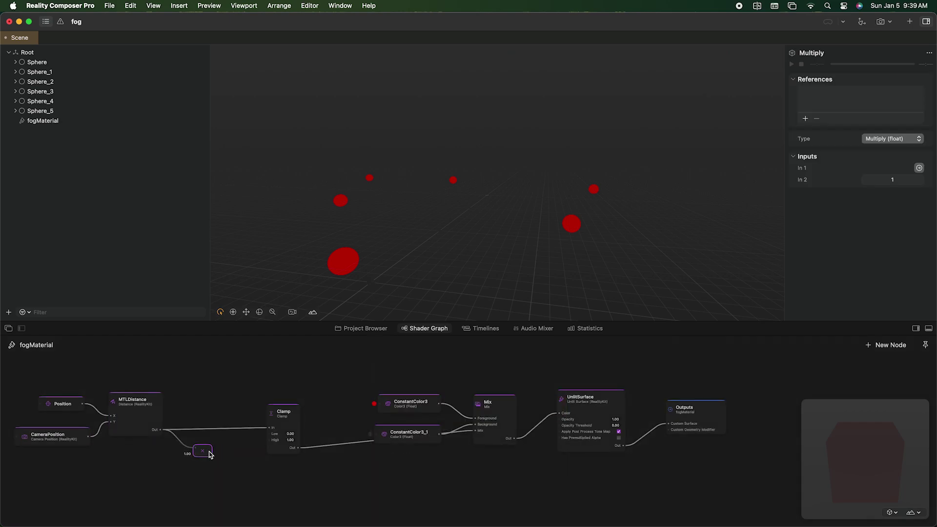
pyautogui.moveTo(240, 445); pyautogui.dragTo(268, 429)
pyautogui.moveTo(205, 454); pyautogui.dragTo(215, 445)
pyautogui.click(892, 180)
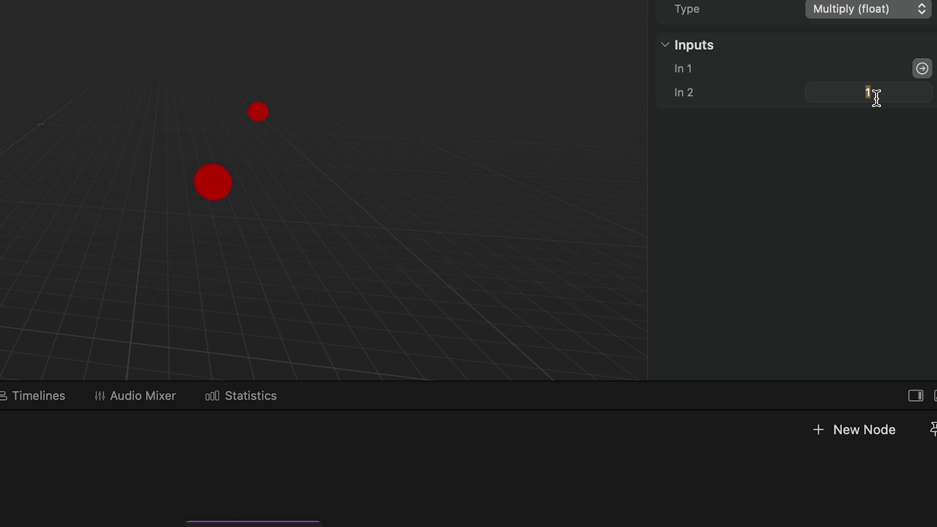
pyautogui.write('.')
pyautogui.write('25')
pyautogui.press('Return')
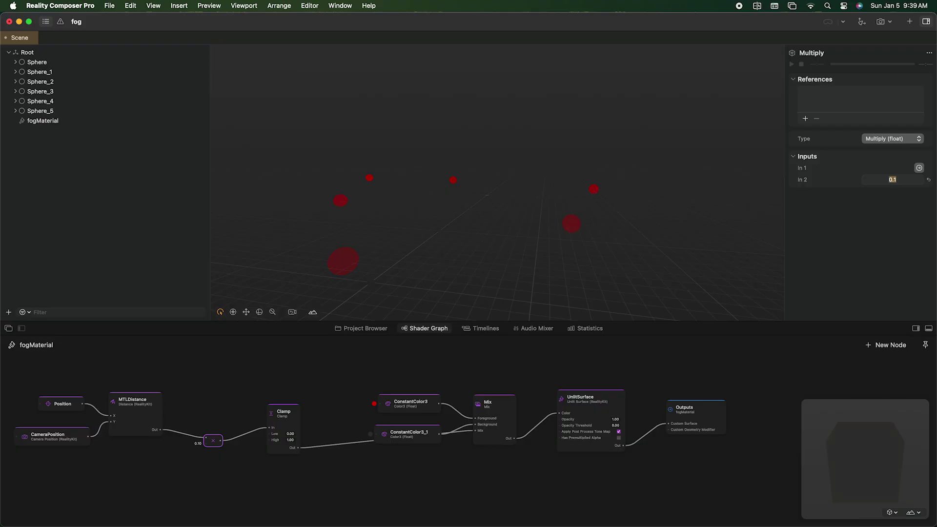
# Swap the colours: red ConstantColor3 to Mix Background, grey ConstantColor3_1 to Foreground
pyautogui.scroll(5, 422, 245)
pyautogui.moveTo(404, 409); pyautogui.dragTo(389, 378)
pyautogui.moveTo(407, 438); pyautogui.dragTo(392, 408)
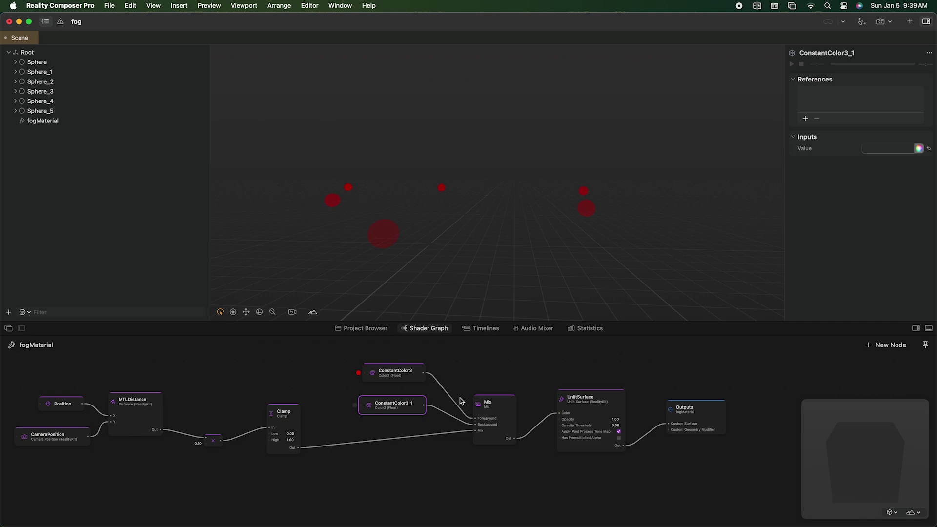
pyautogui.moveTo(465, 418); pyautogui.dragTo(475, 424)
pyautogui.moveTo(425, 406); pyautogui.dragTo(474, 418)
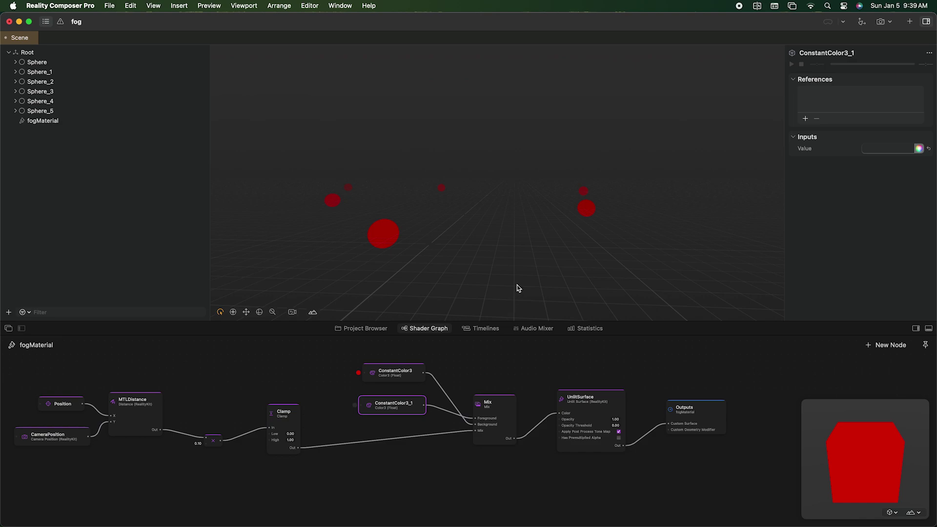
pyautogui.moveTo(512, 226); pyautogui.dragTo(456, 216)
# Raise the brightness of the ConstantColor3_1 fog colour using the colour wheel
pyautogui.click(398, 390)
pyautogui.click(387, 405)
pyautogui.click(873, 148)
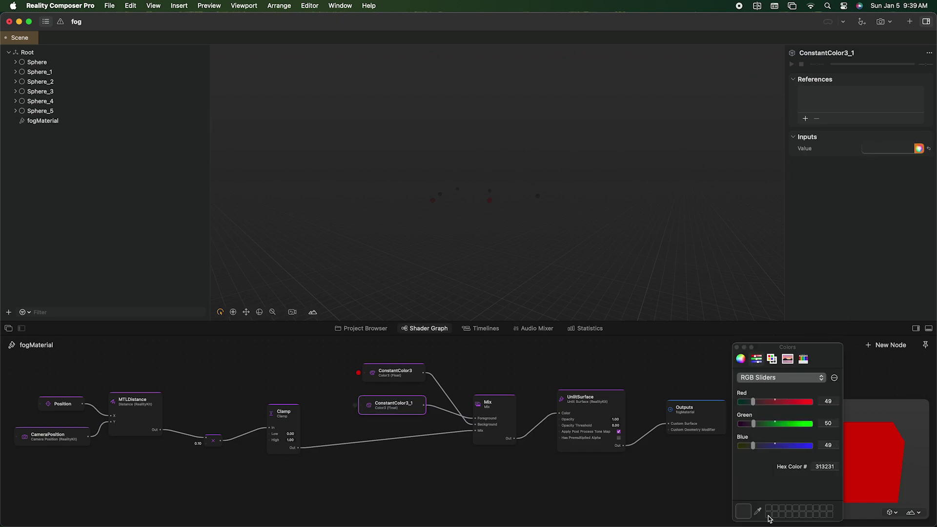
pyautogui.click(739, 359)
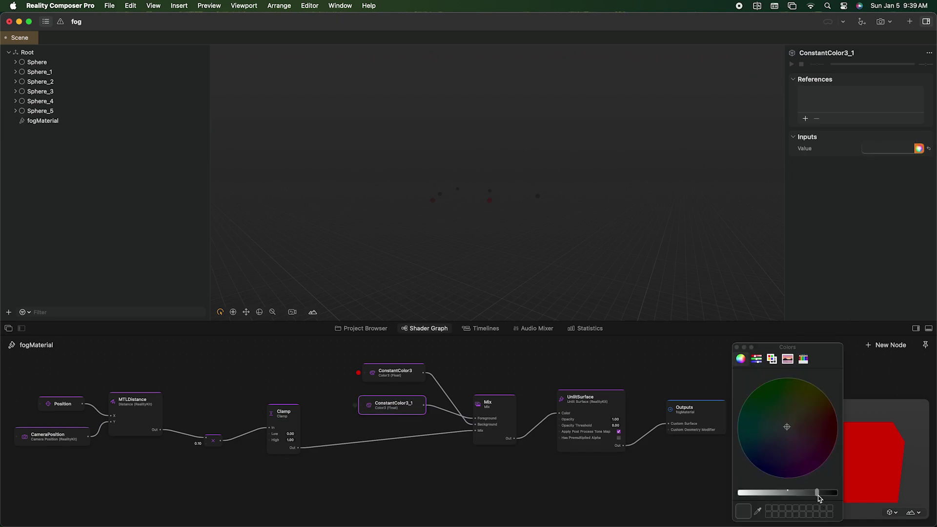
pyautogui.moveTo(818, 493); pyautogui.dragTo(812, 495)
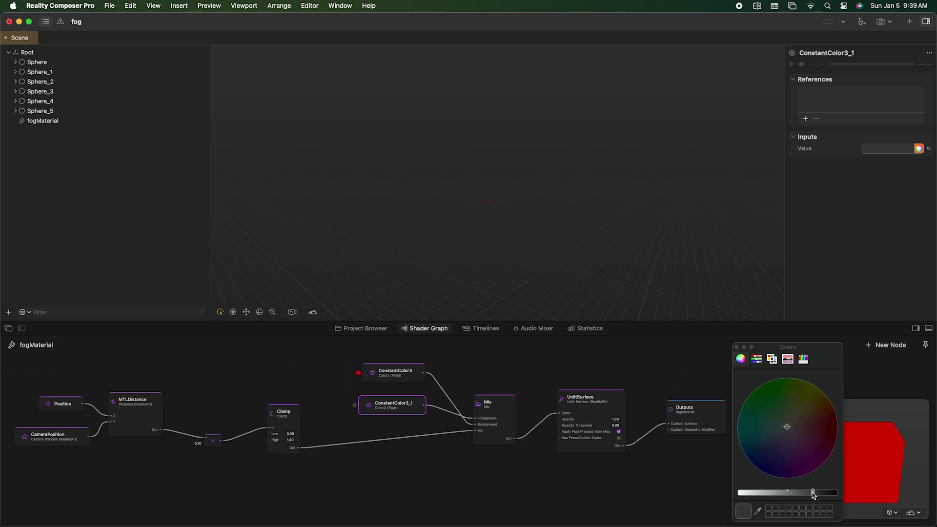
pyautogui.click(737, 347)
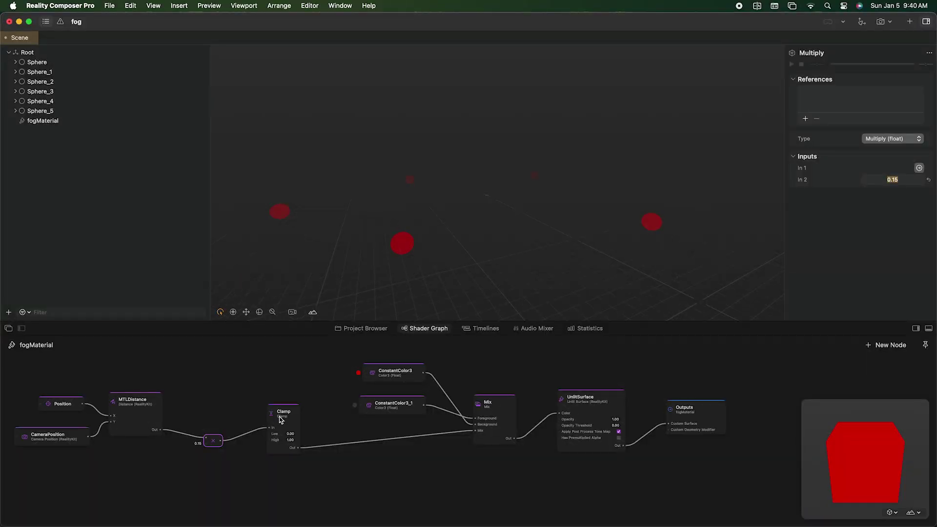
# Insert a Power node with exponent 3 between Multiply and Clamp
pyautogui.moveTo(280, 419); pyautogui.dragTo(333, 422)
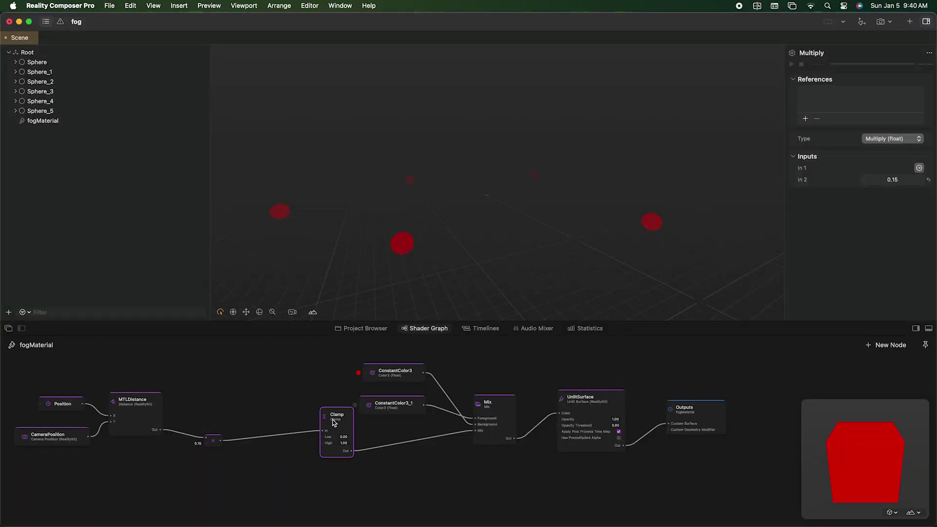
pyautogui.moveTo(214, 442); pyautogui.dragTo(211, 438)
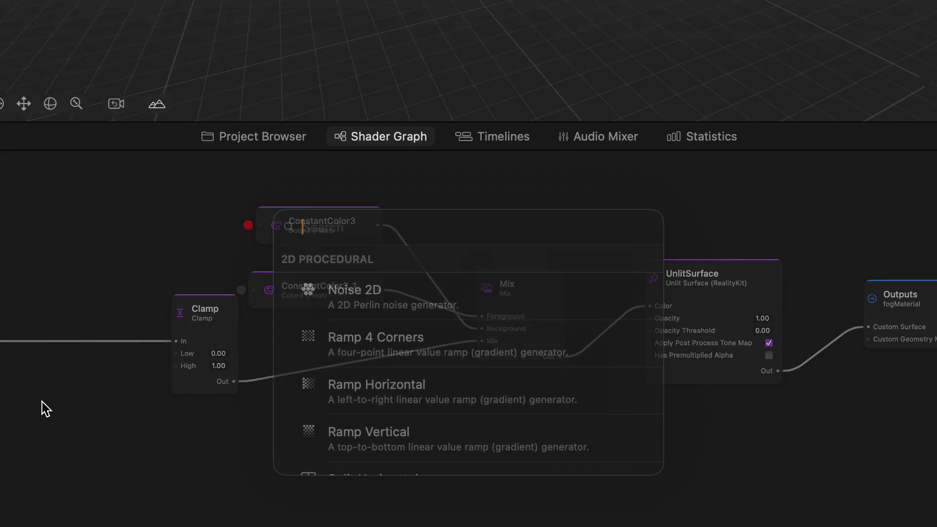
pyautogui.doubleClick(256, 463)
pyautogui.write('power')
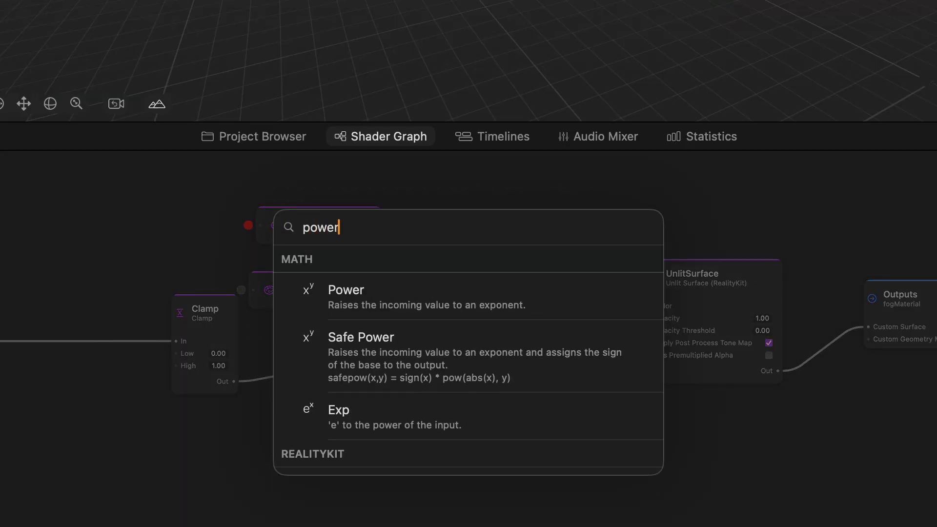
pyautogui.press('Return')
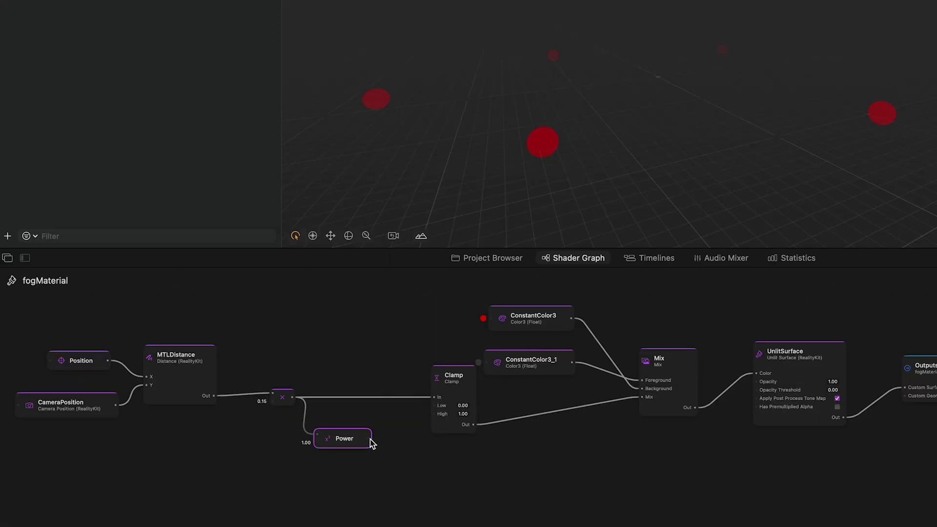
pyautogui.moveTo(371, 439); pyautogui.dragTo(434, 397)
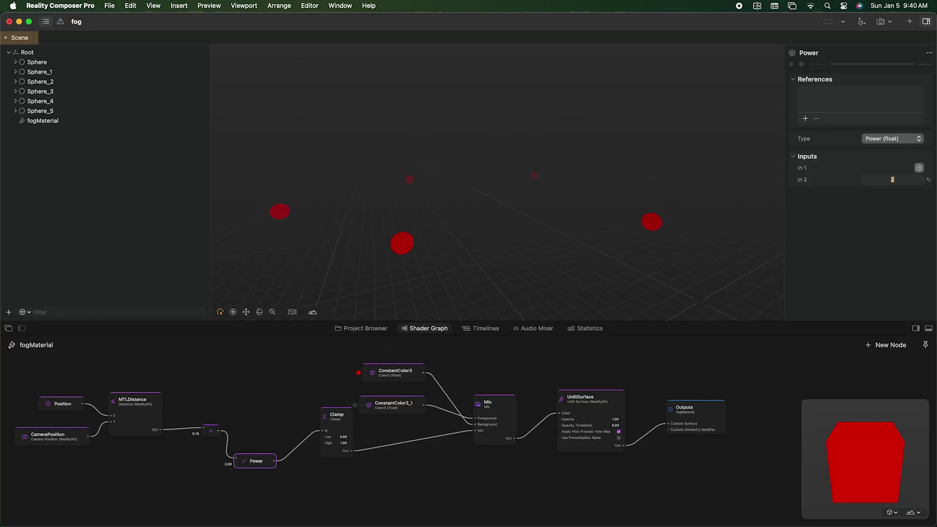
pyautogui.press('Return')
# Change the Multiply node's factor to 0.2
pyautogui.click(213, 430)
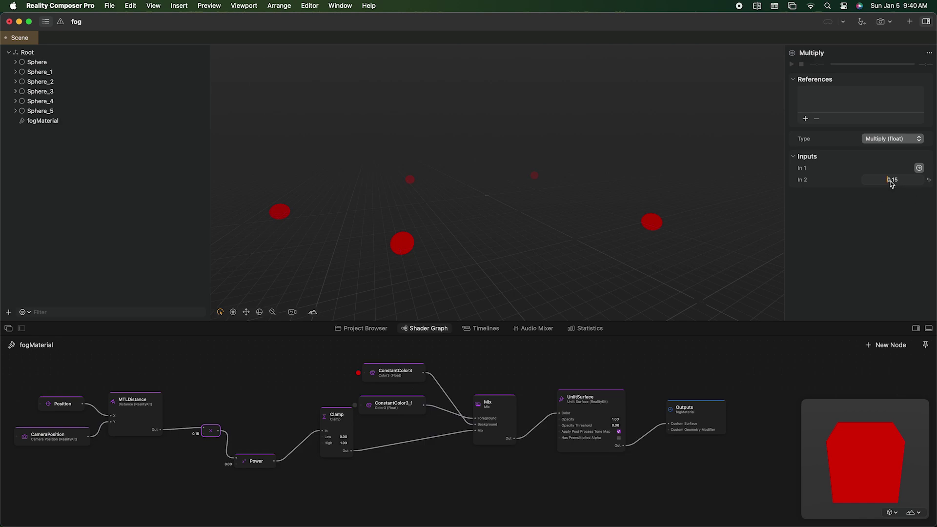
pyautogui.write('.2')
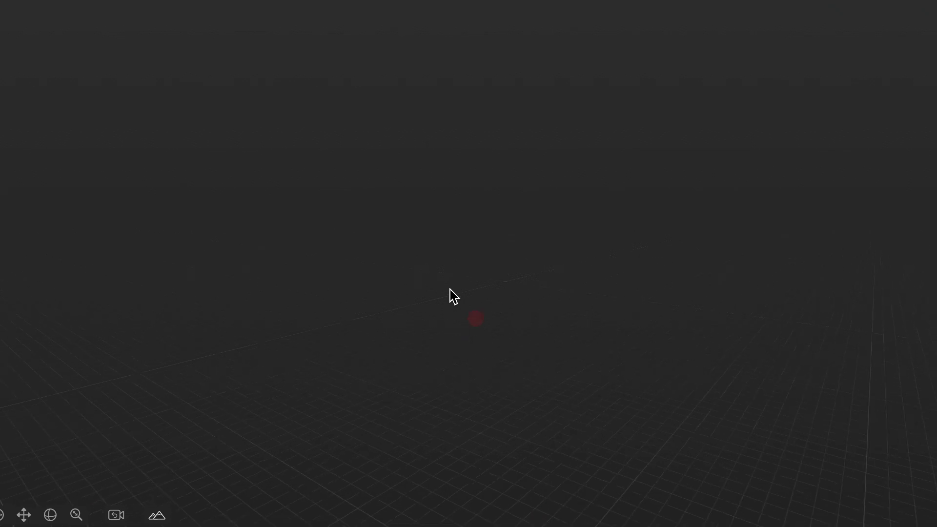
pyautogui.scroll(10, 459, 200)
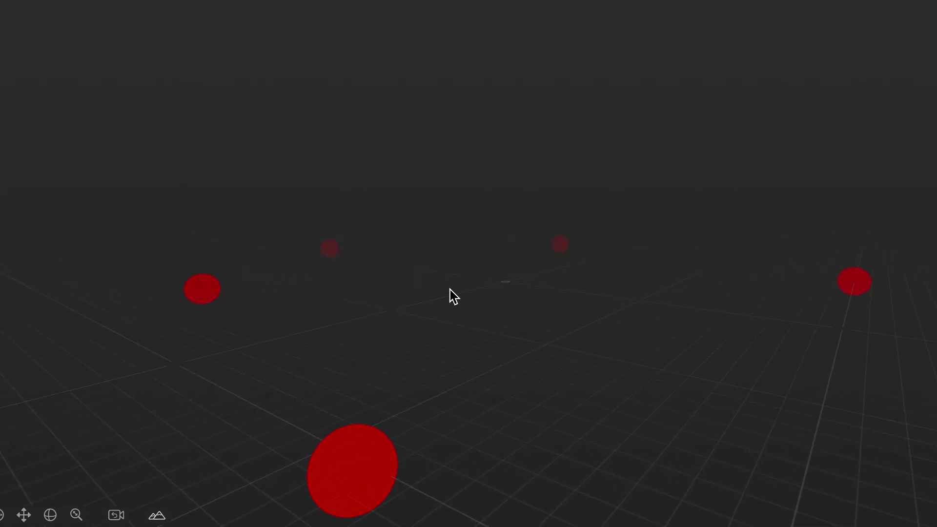
pyautogui.hscroll(-5, 454, 295)
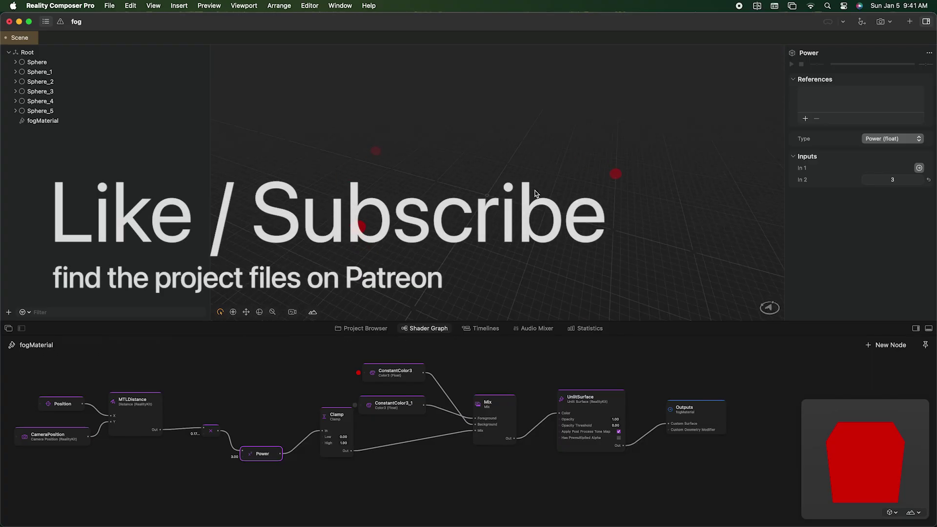